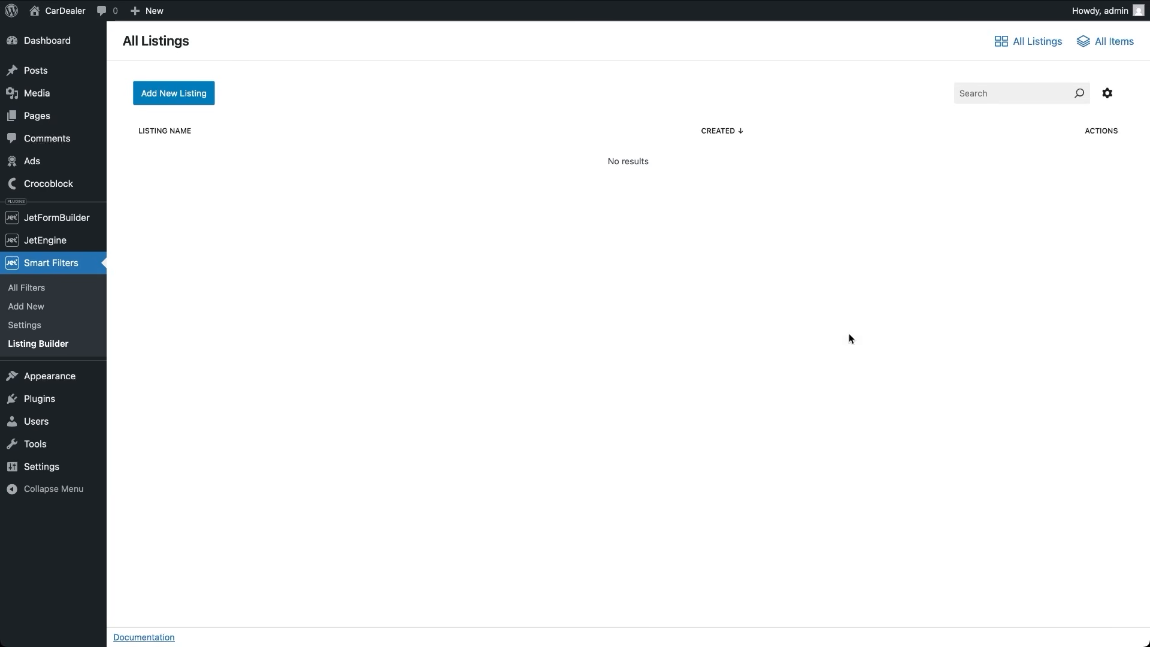
Start a new listing item from the All Items page of the Listing Builder
click(1112, 45)
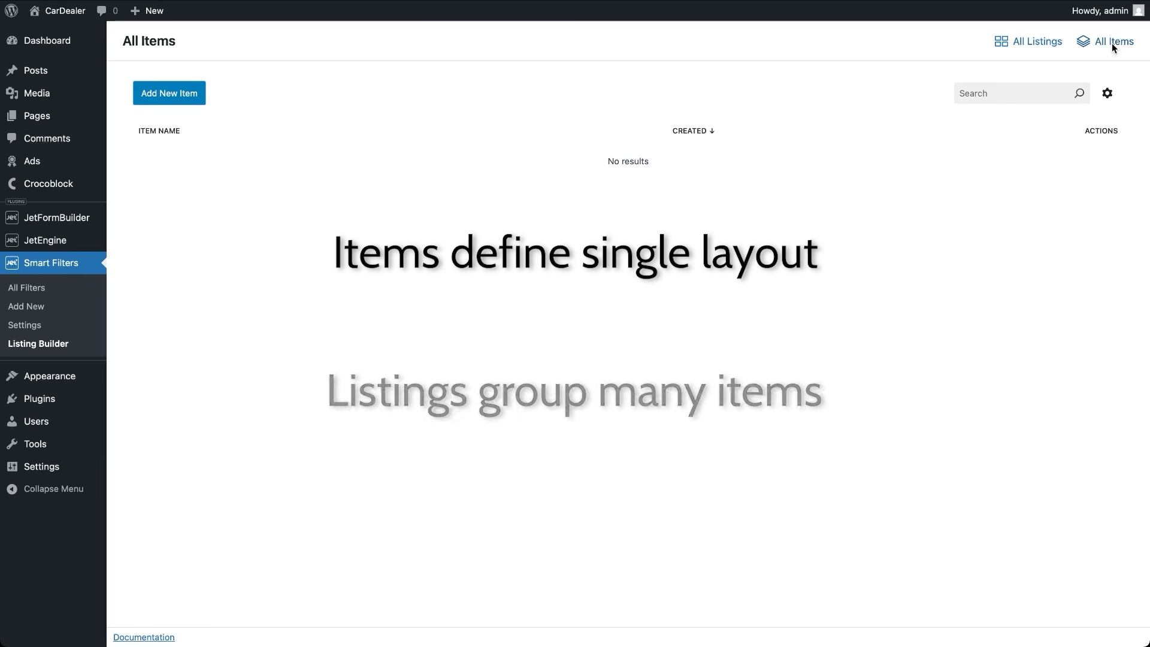
click(1037, 43)
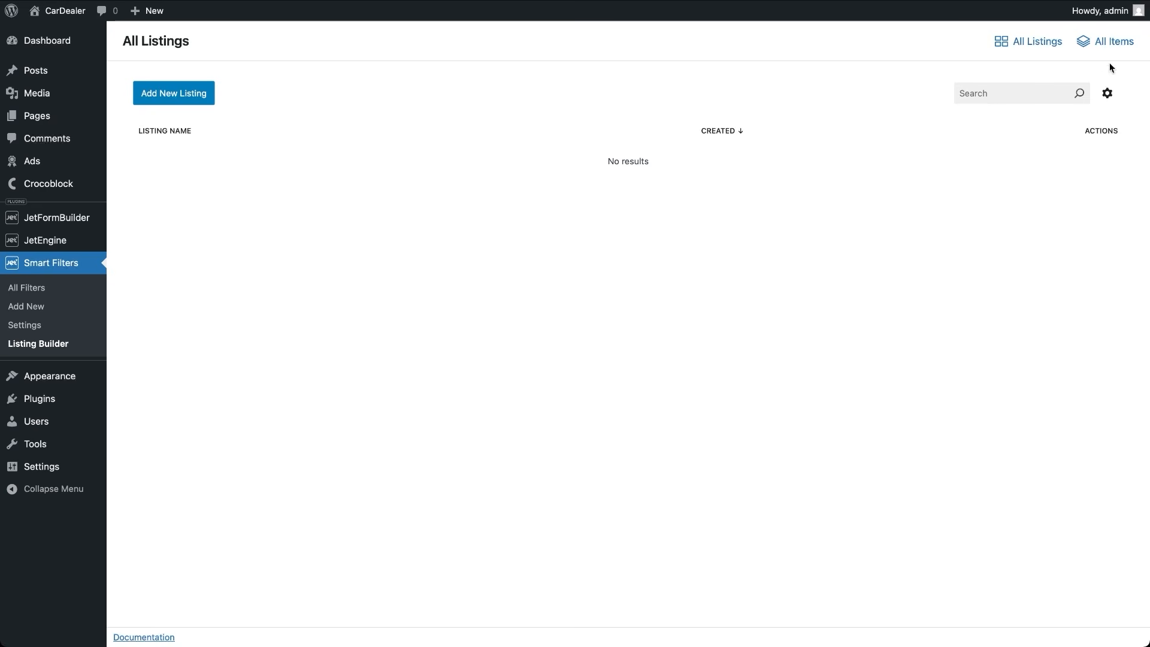
click(1125, 45)
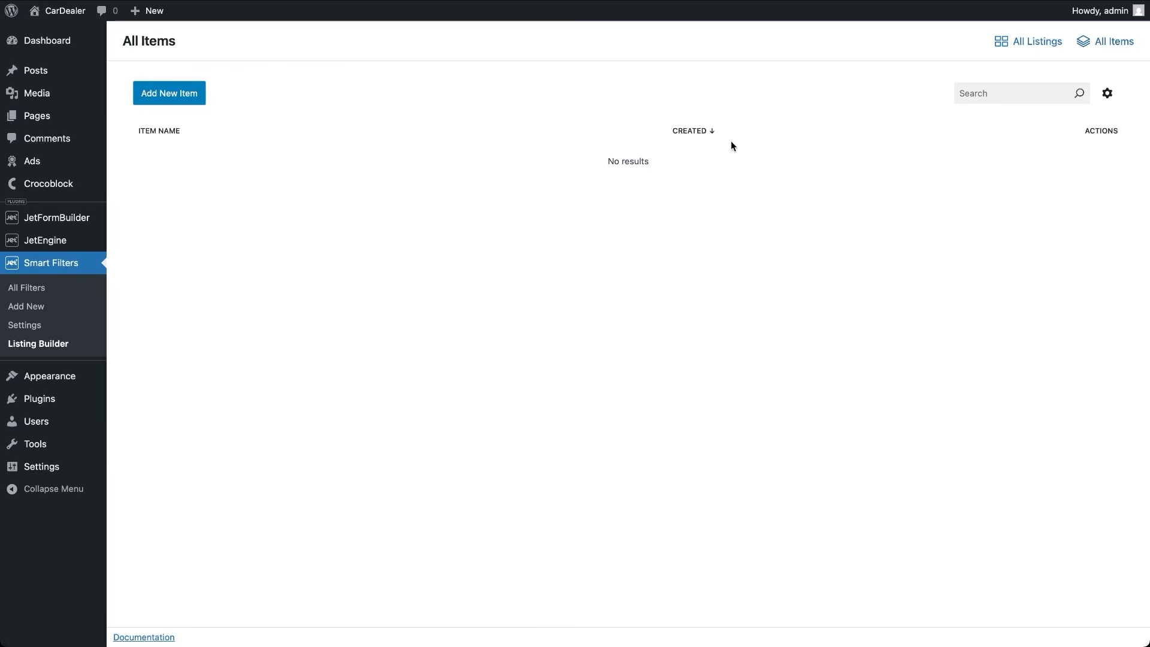
click(191, 102)
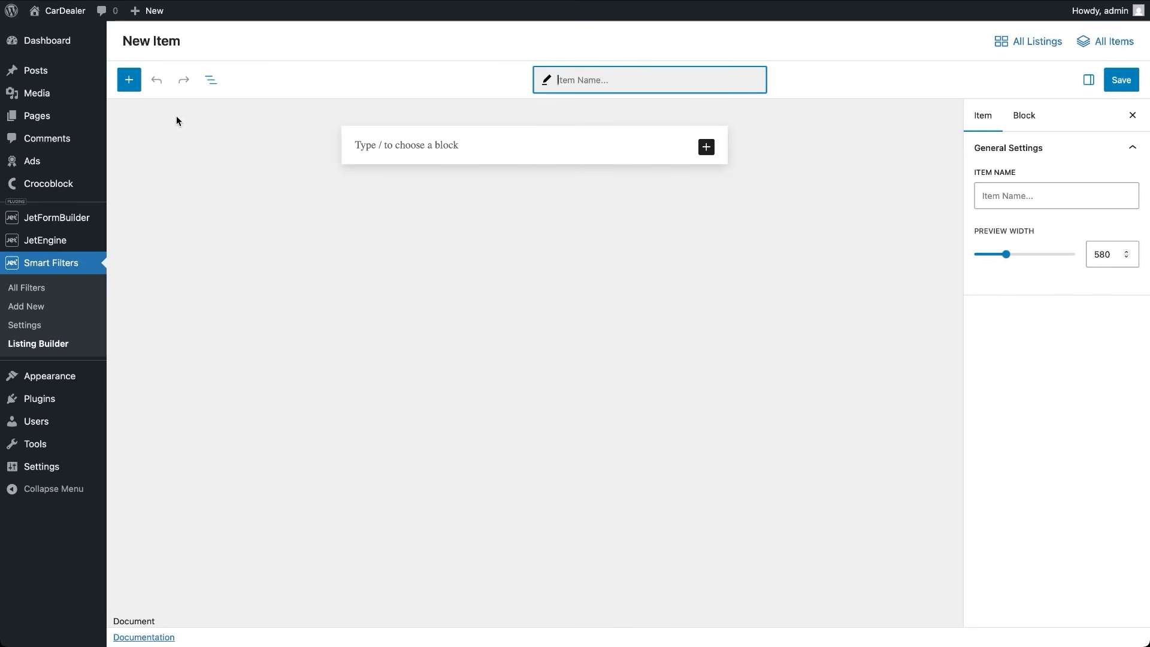
Add a Listing Field block for the post title and set its field tag to H2
click(129, 81)
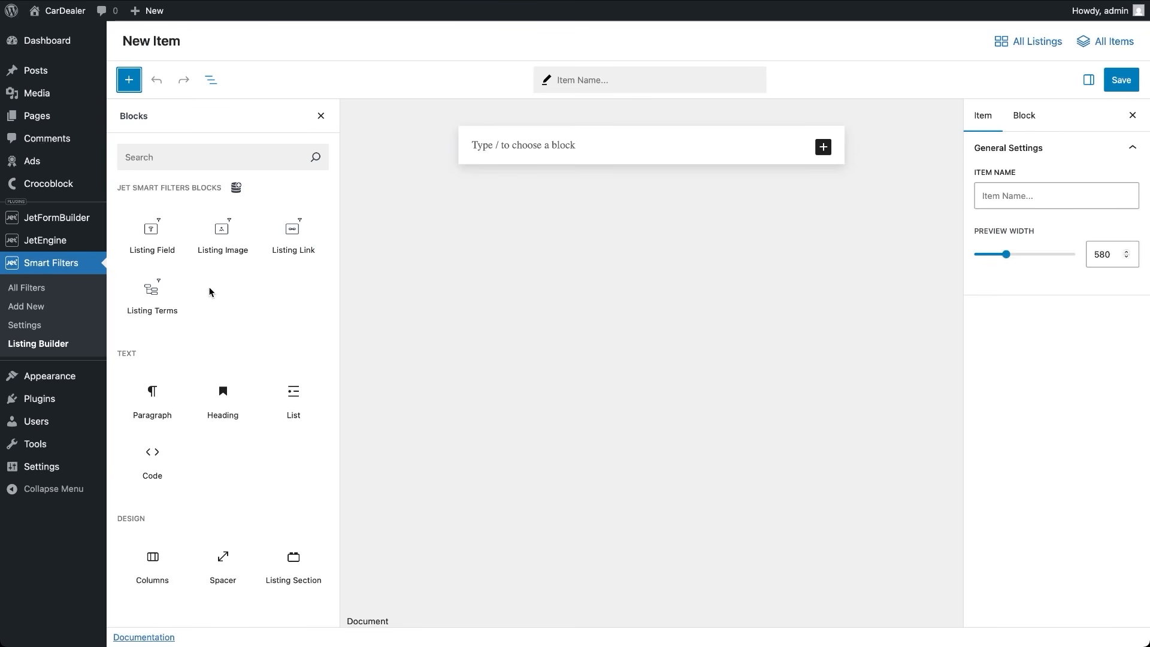
click(161, 247)
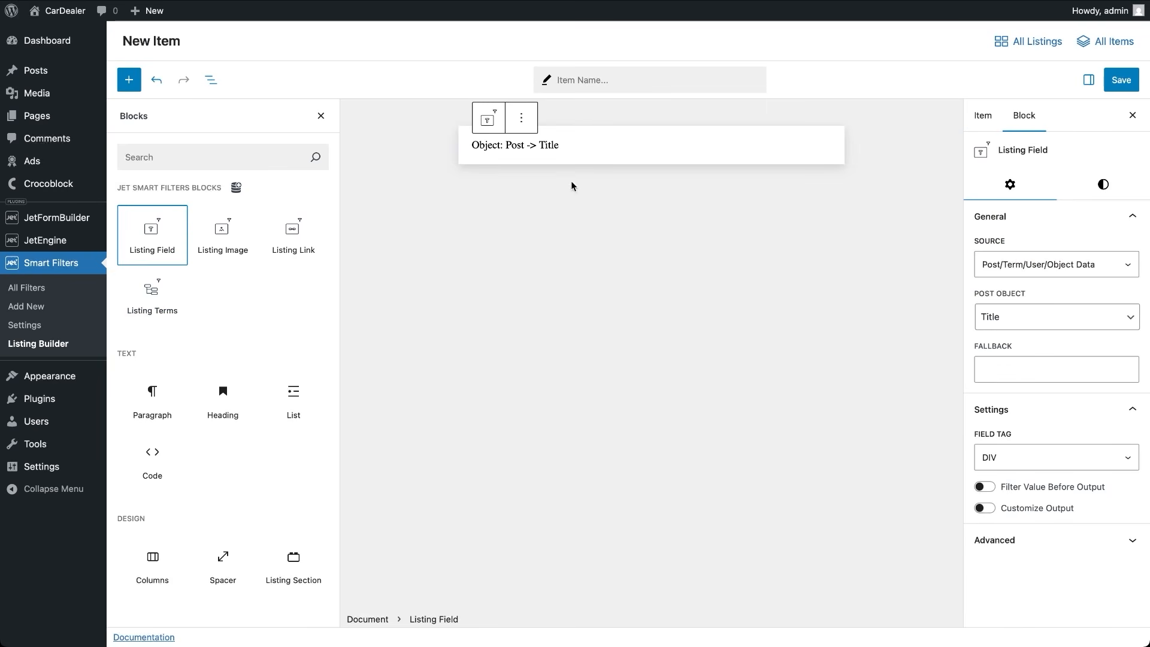
click(549, 146)
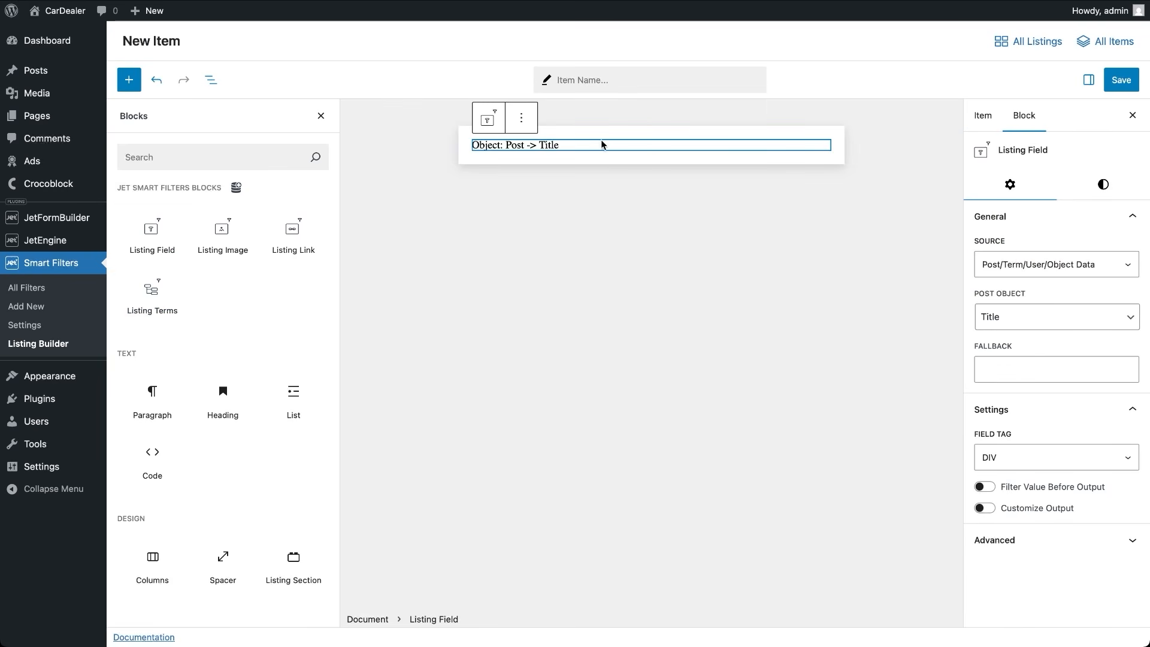
click(997, 275)
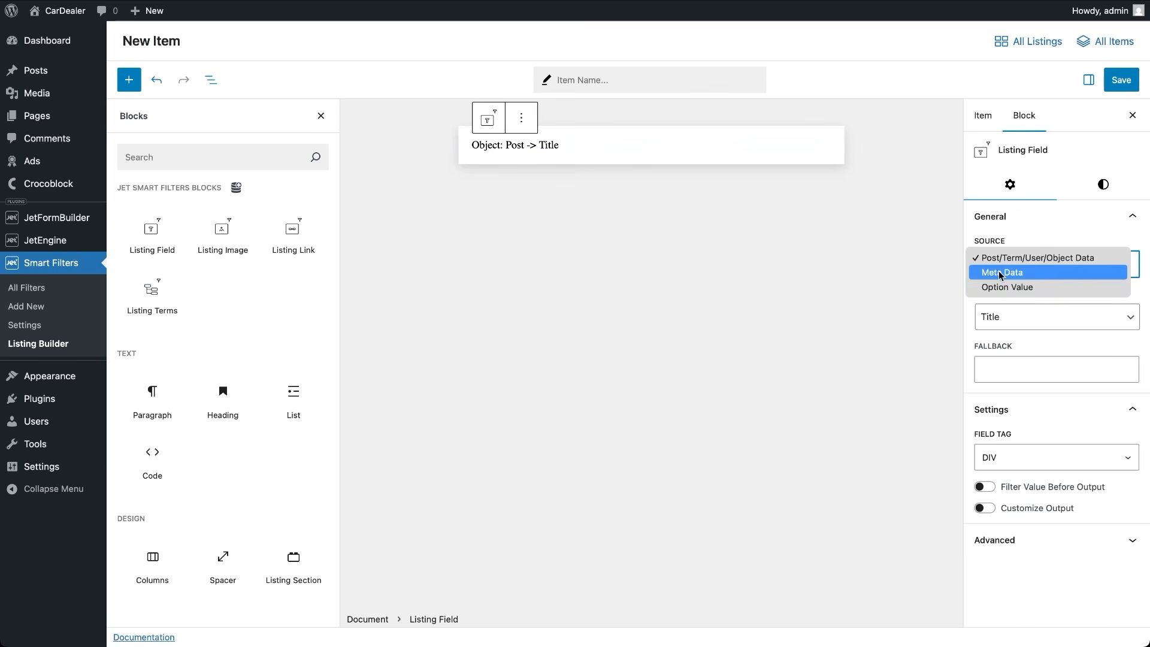
click(974, 341)
click(1047, 460)
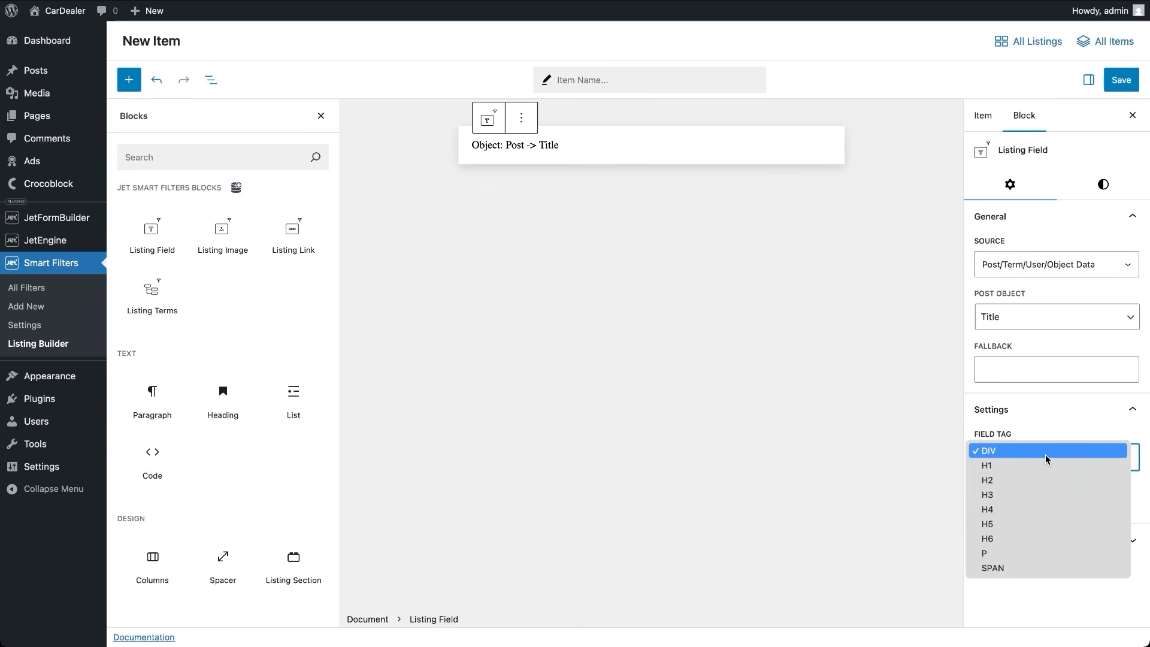
click(1022, 481)
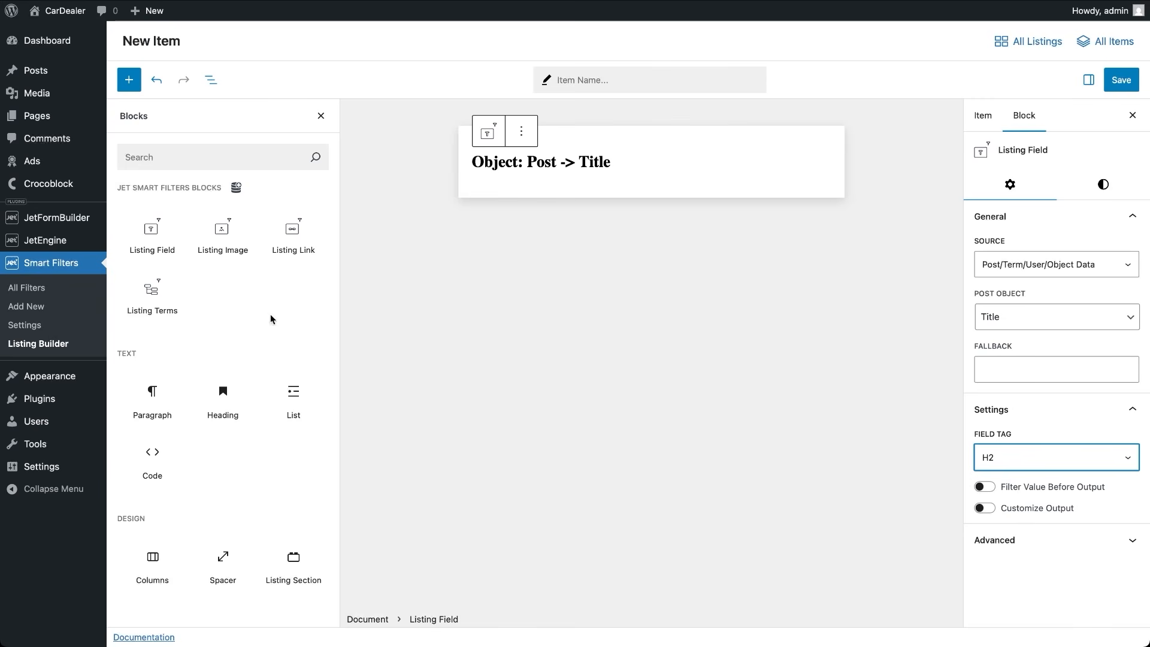
Add a second Listing Field below the title with Meta Data as its source and year as the meta key
click(152, 236)
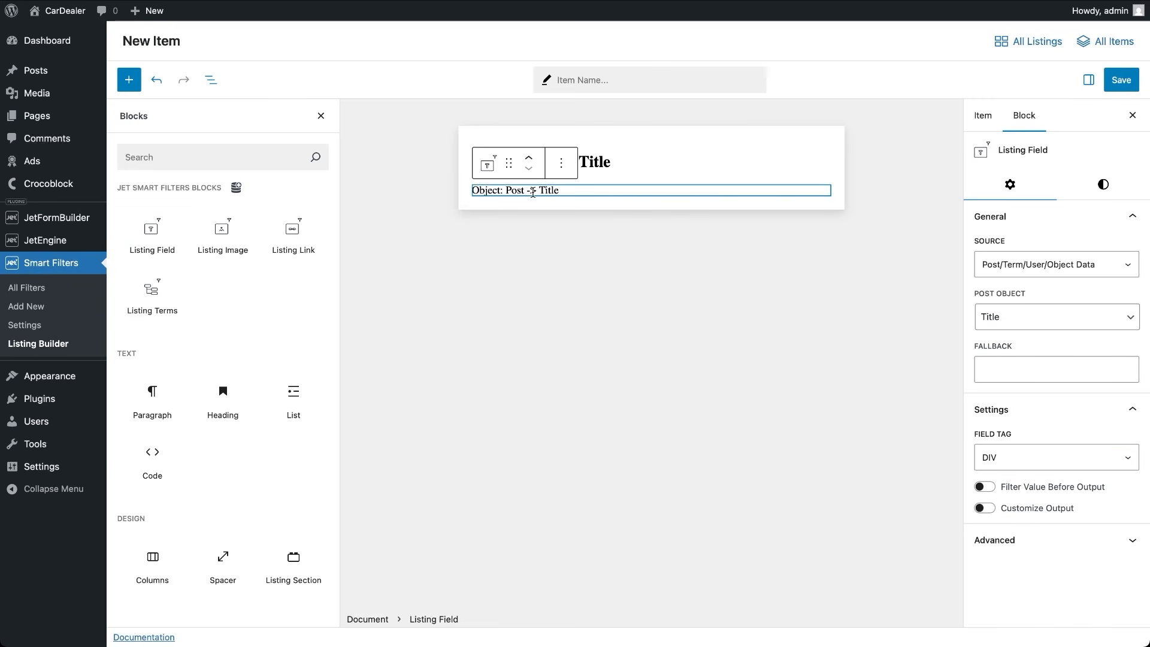
click(995, 267)
click(998, 272)
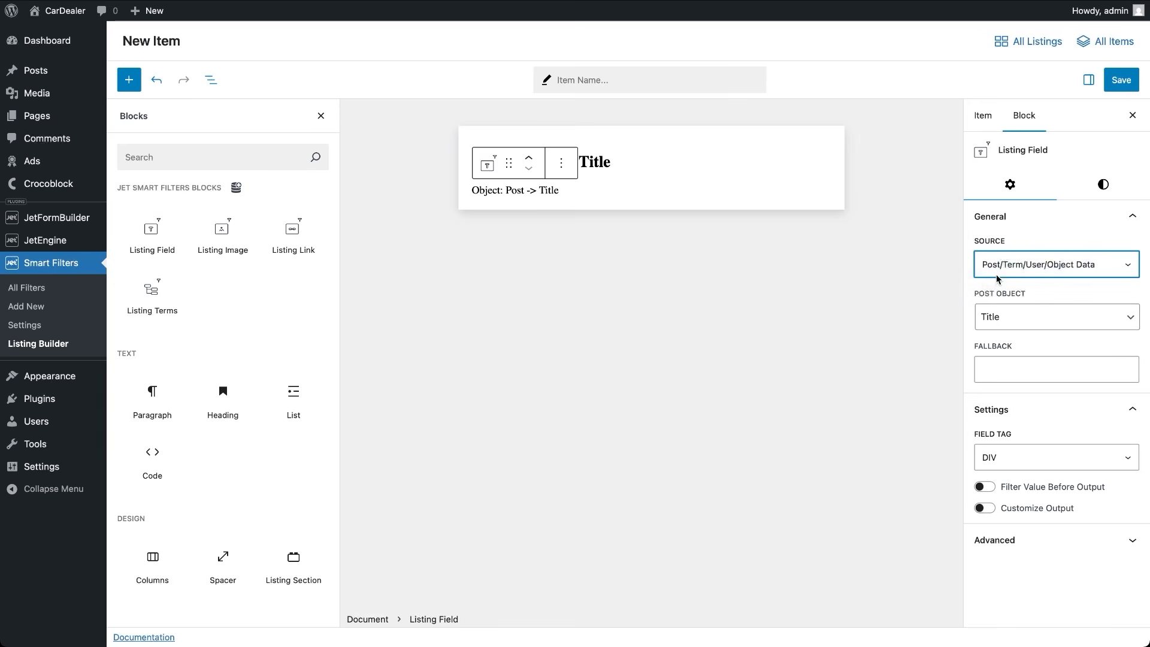
click(1015, 317)
text(year)
click(1028, 357)
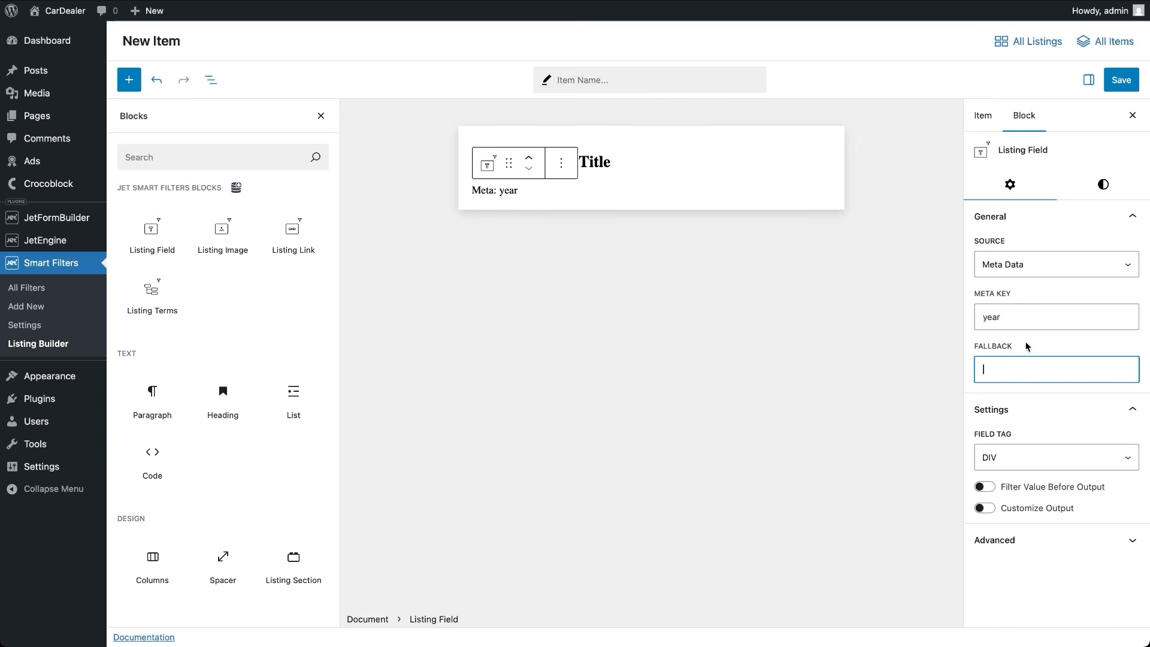
Add a Listing Image block below the year field with Post thumbnail as its source
click(222, 239)
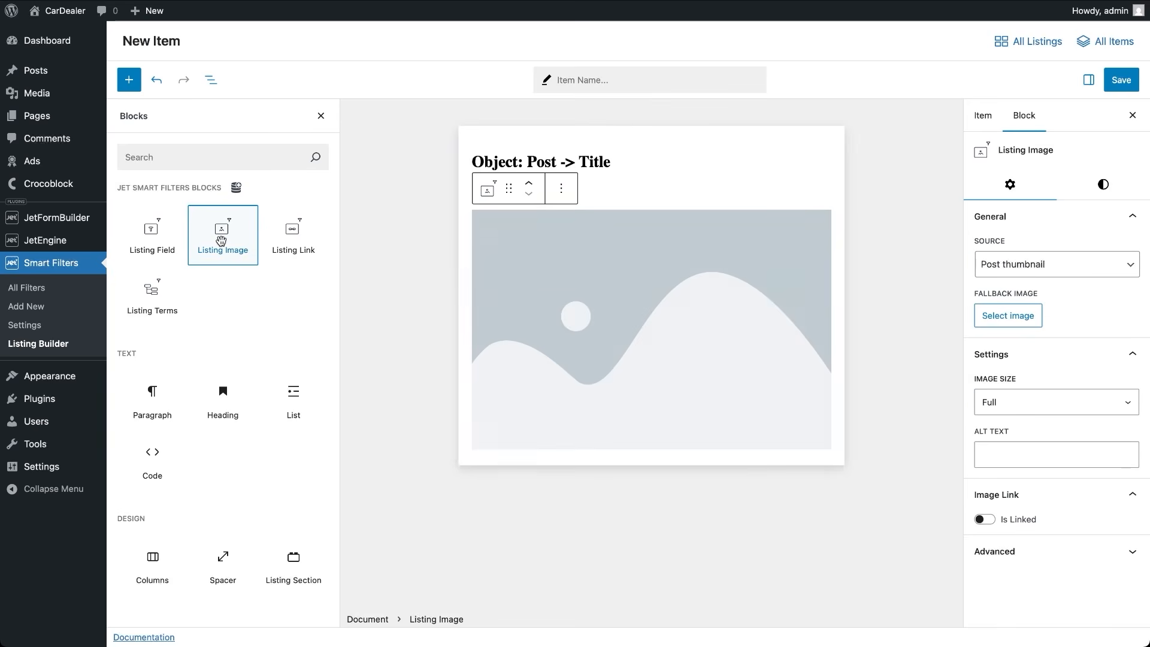
click(989, 265)
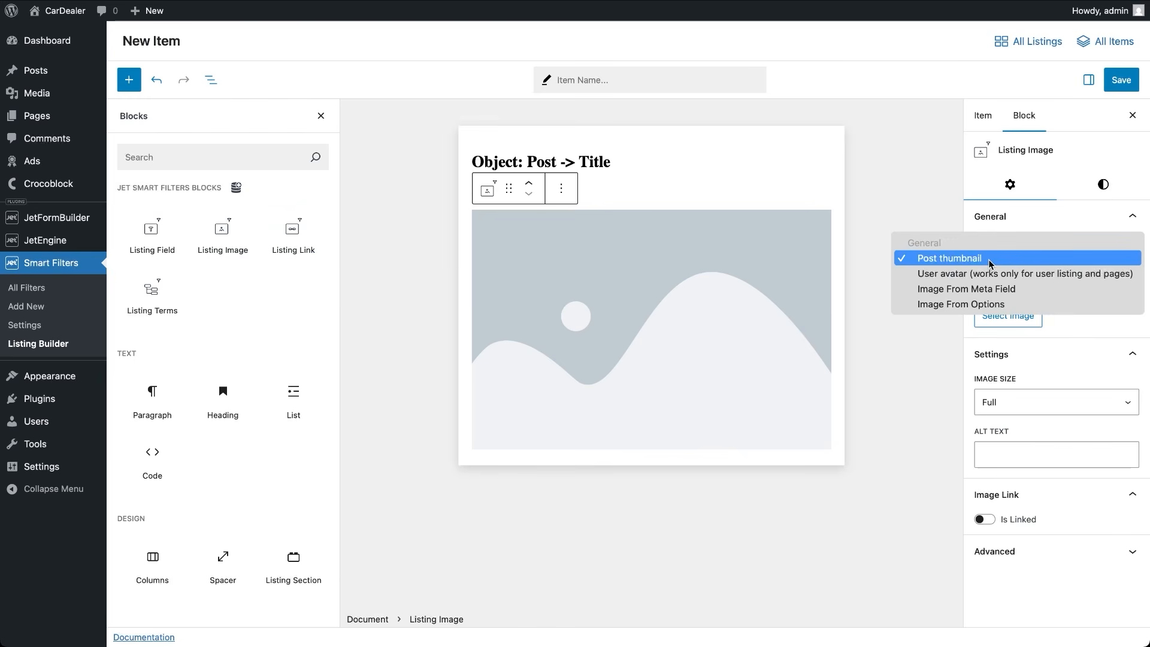
click(989, 264)
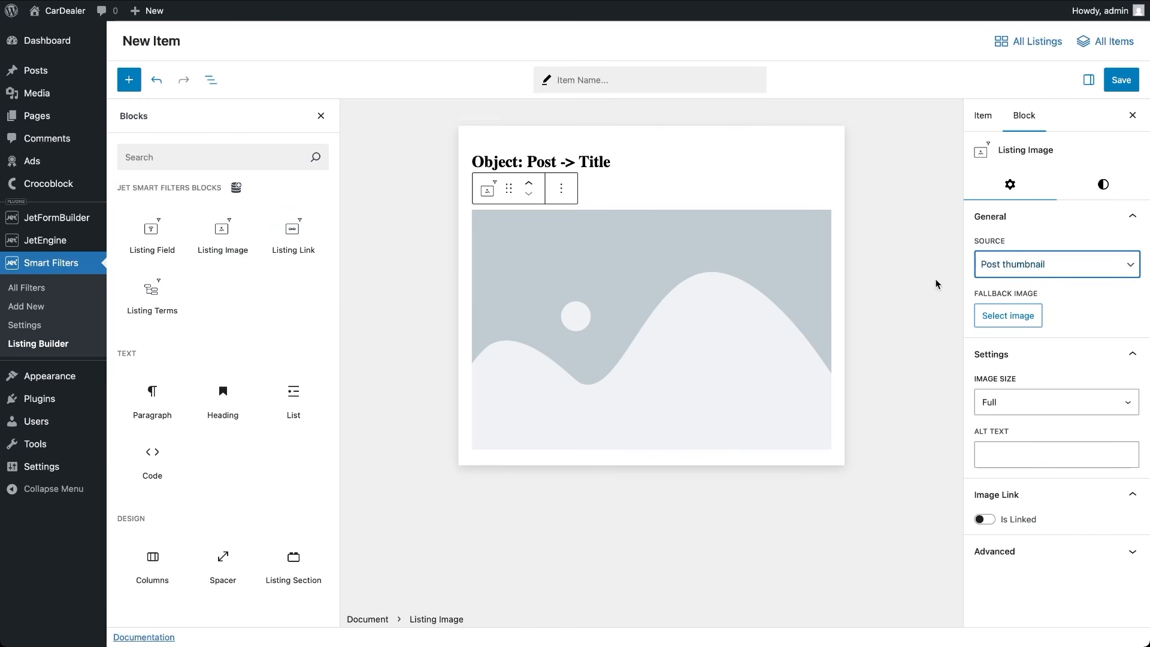
Try a Listing Link block with the Permalink source and a static text label, and delete it
click(292, 253)
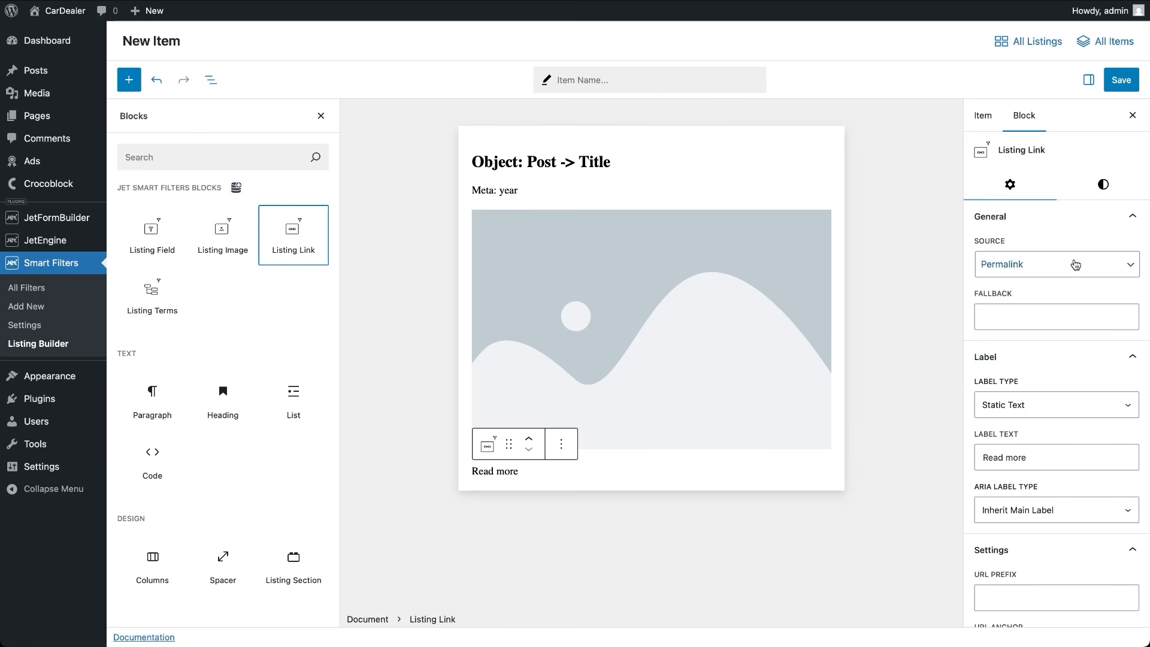
click(1017, 267)
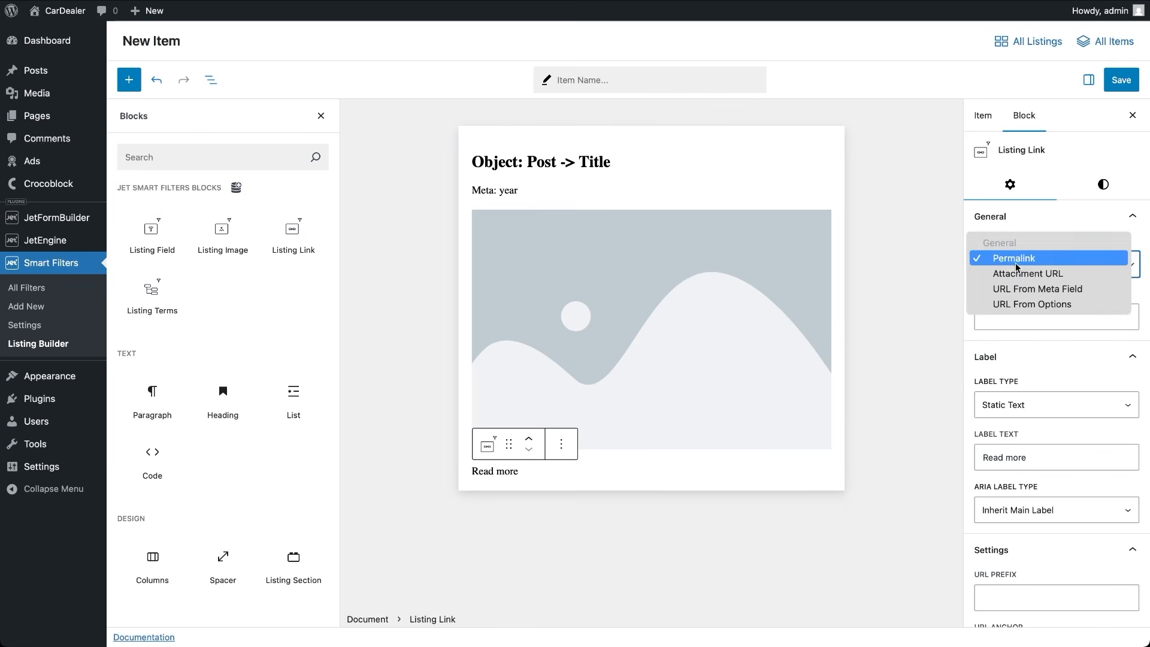
click(1015, 263)
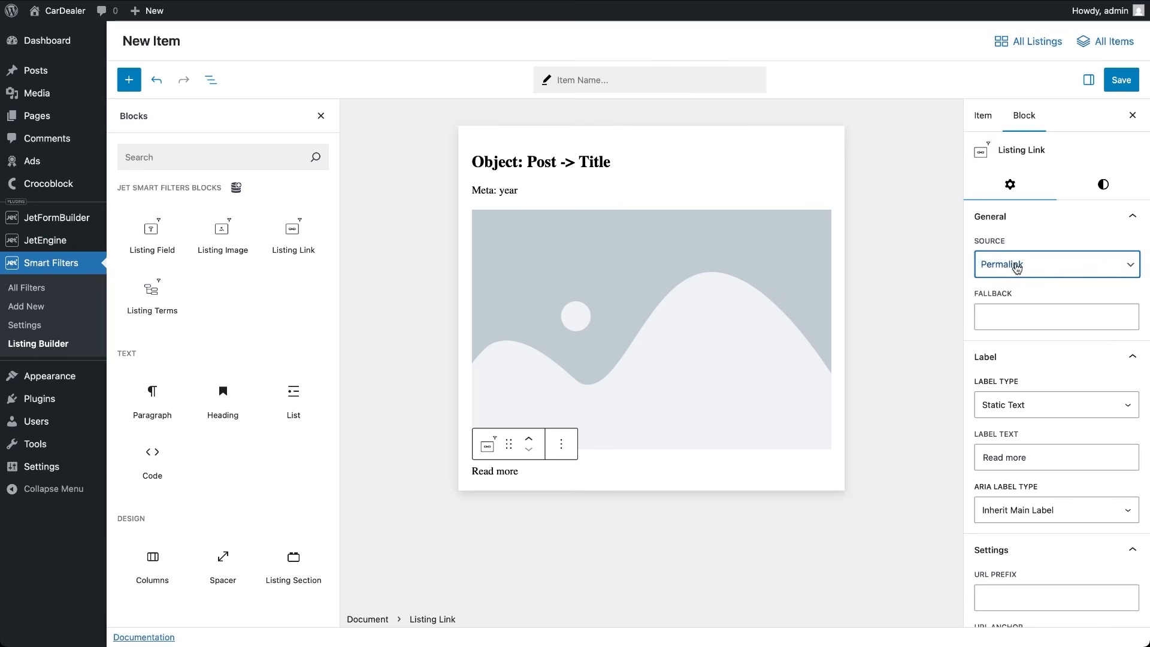
click(1040, 412)
click(1039, 412)
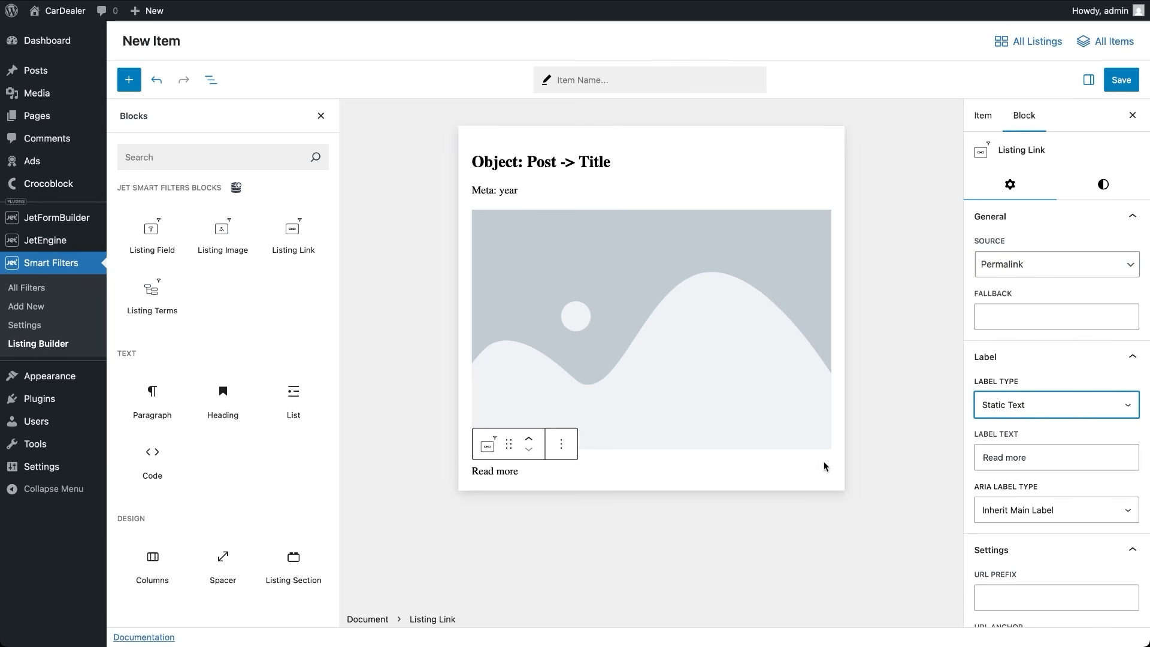
click(770, 477)
key(Delete)
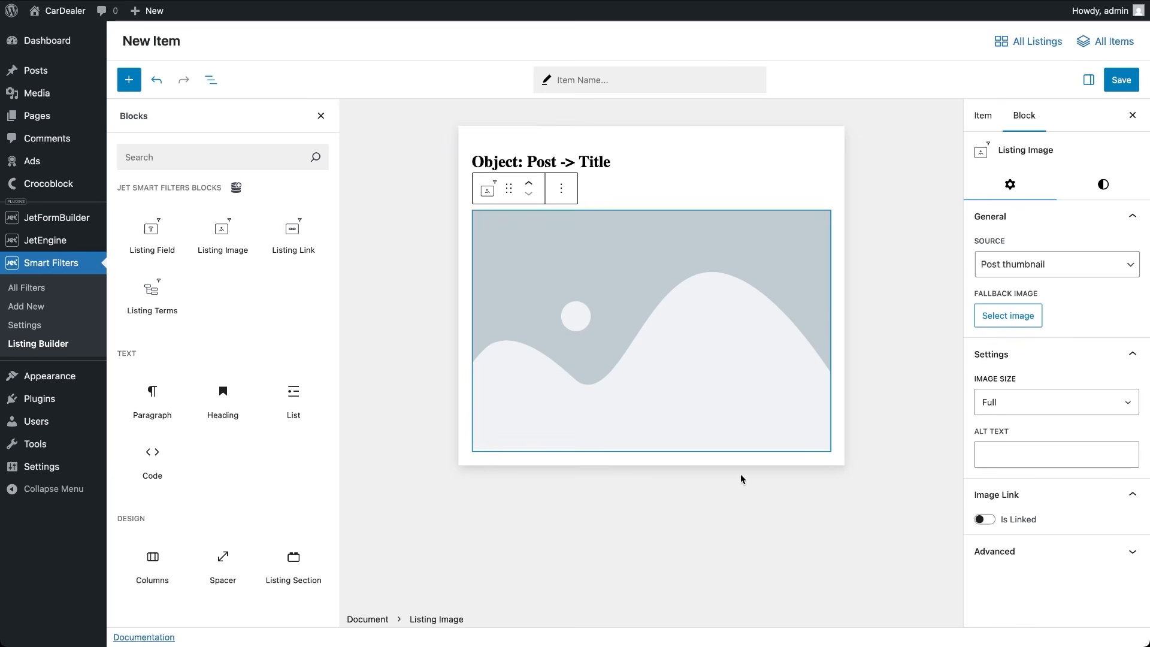
Add a Listing Terms block from the Types of Transport taxonomy with "Type of vehicle:" as the text before the terms list
click(157, 297)
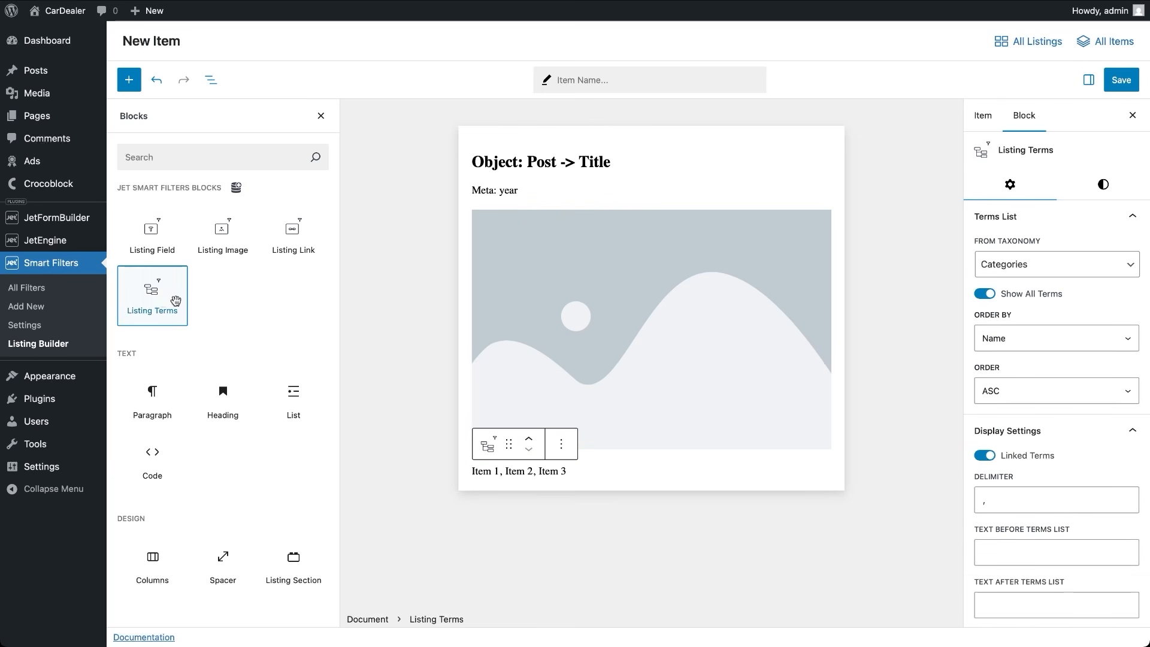
click(1046, 274)
click(1056, 380)
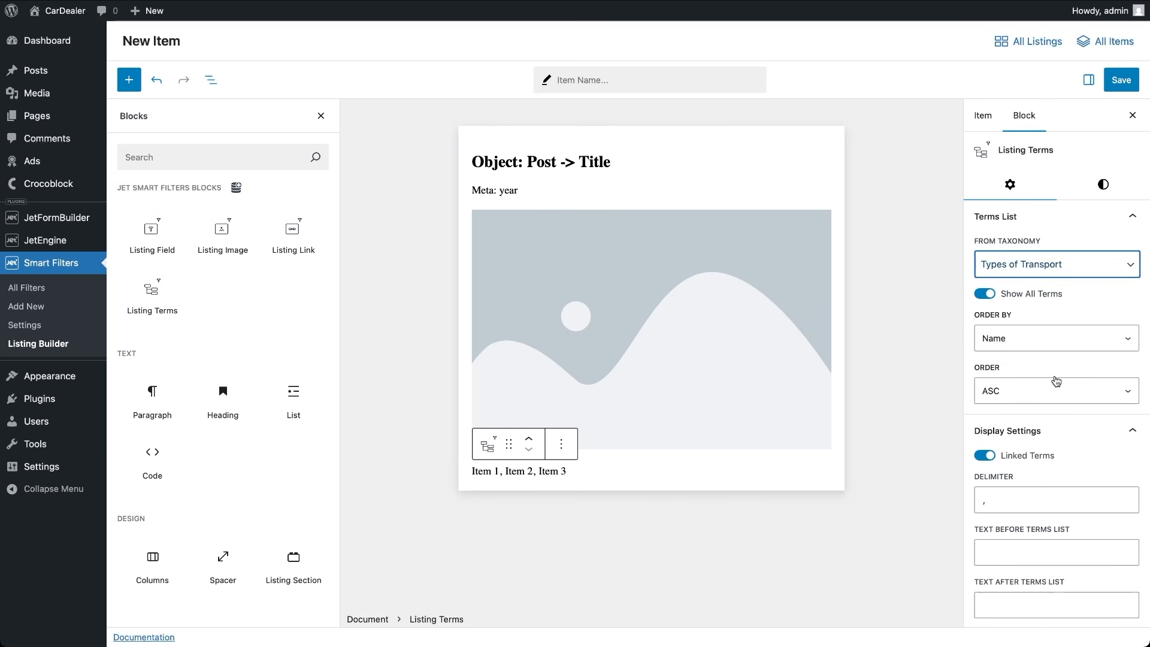
scroll(1057, 575, down, 1)
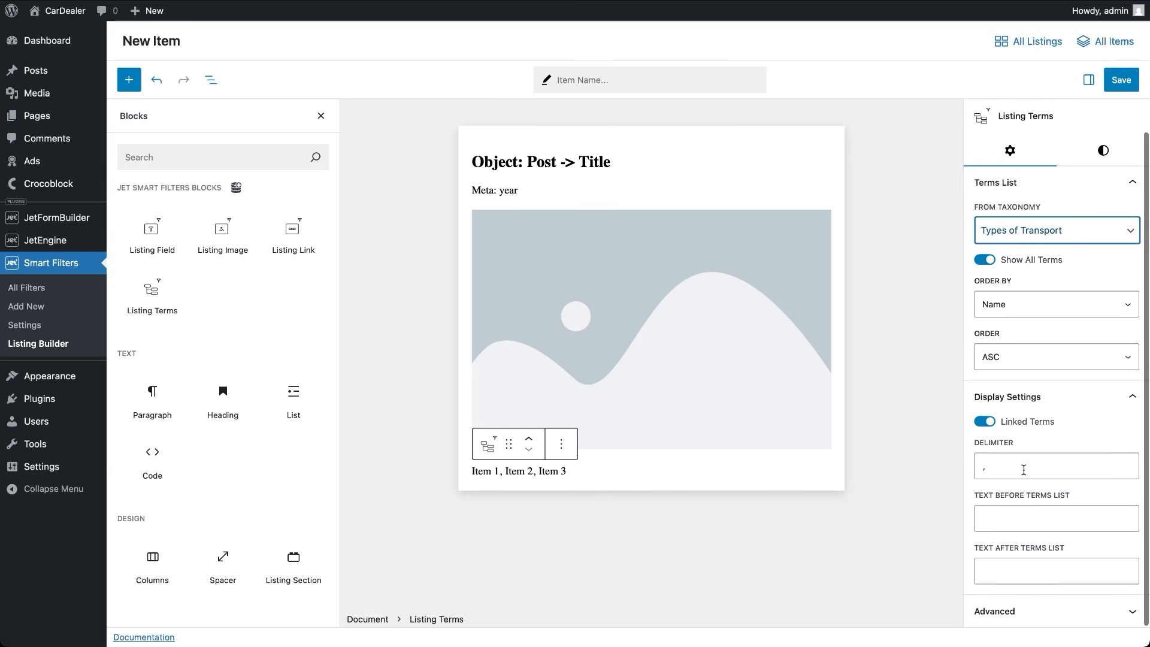
click(1019, 520)
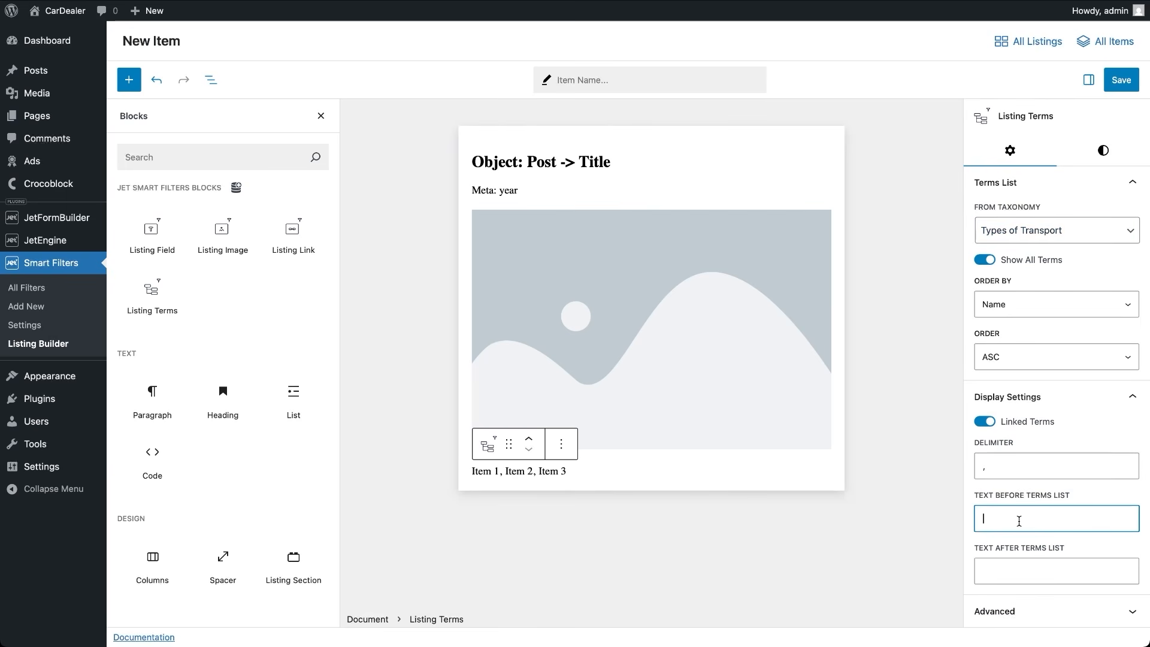
text(Type of vehicle:)
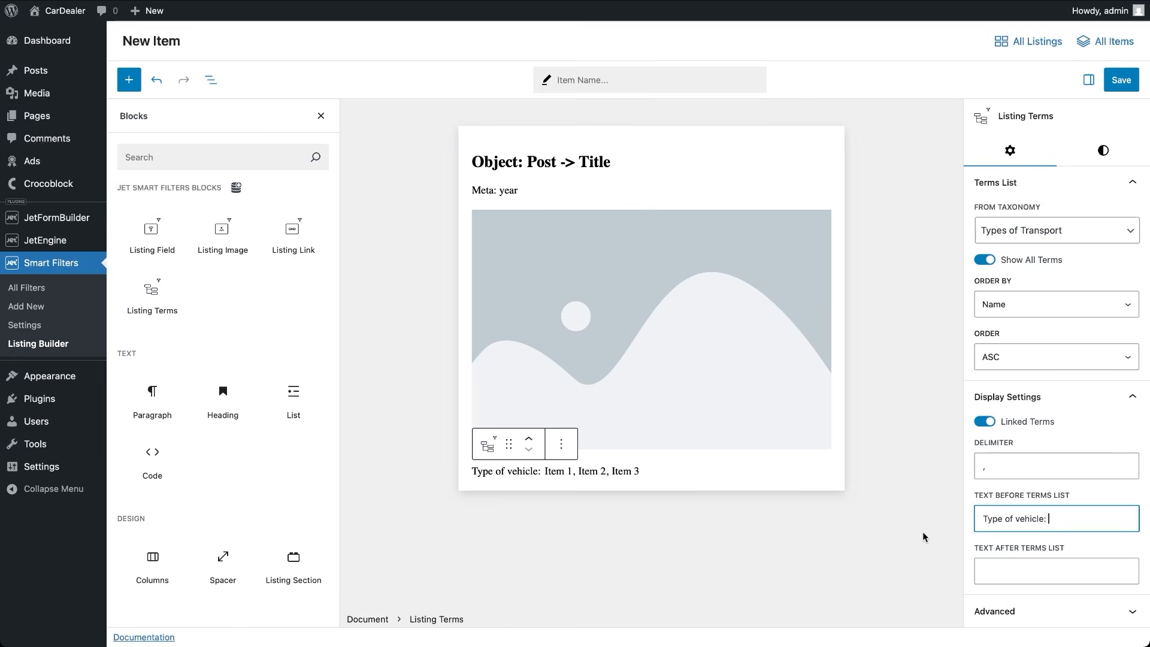
Set the Listing Terms block's general border color to Vivid cyan blue (#0693E3)
click(1104, 153)
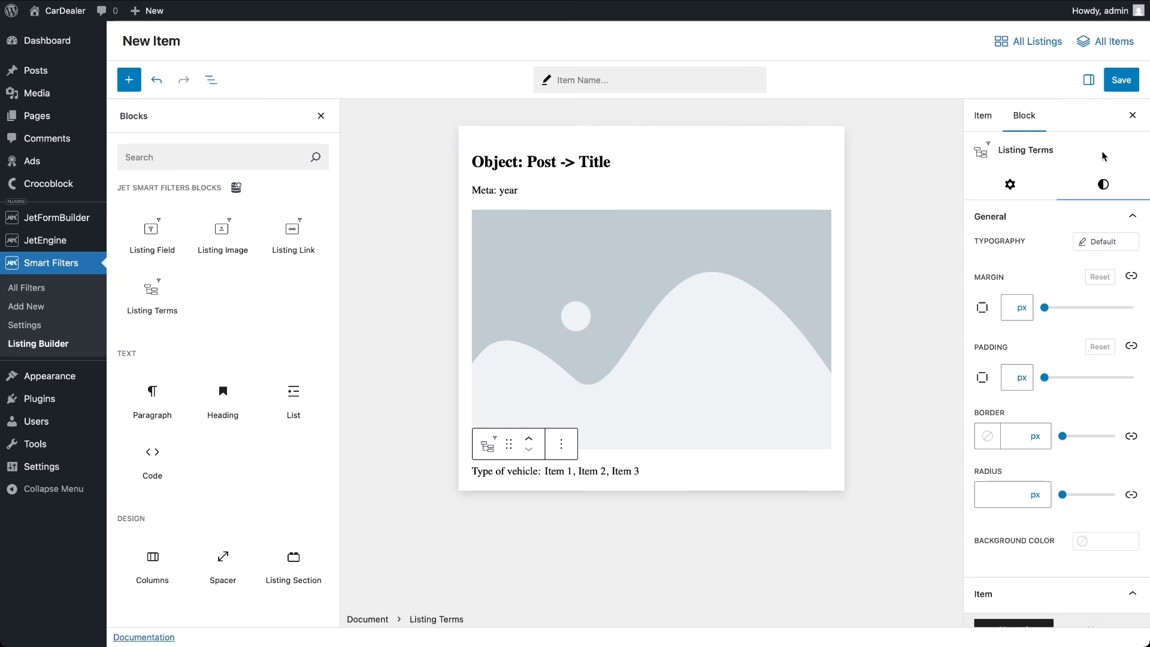
scroll(1022, 294, down, 3)
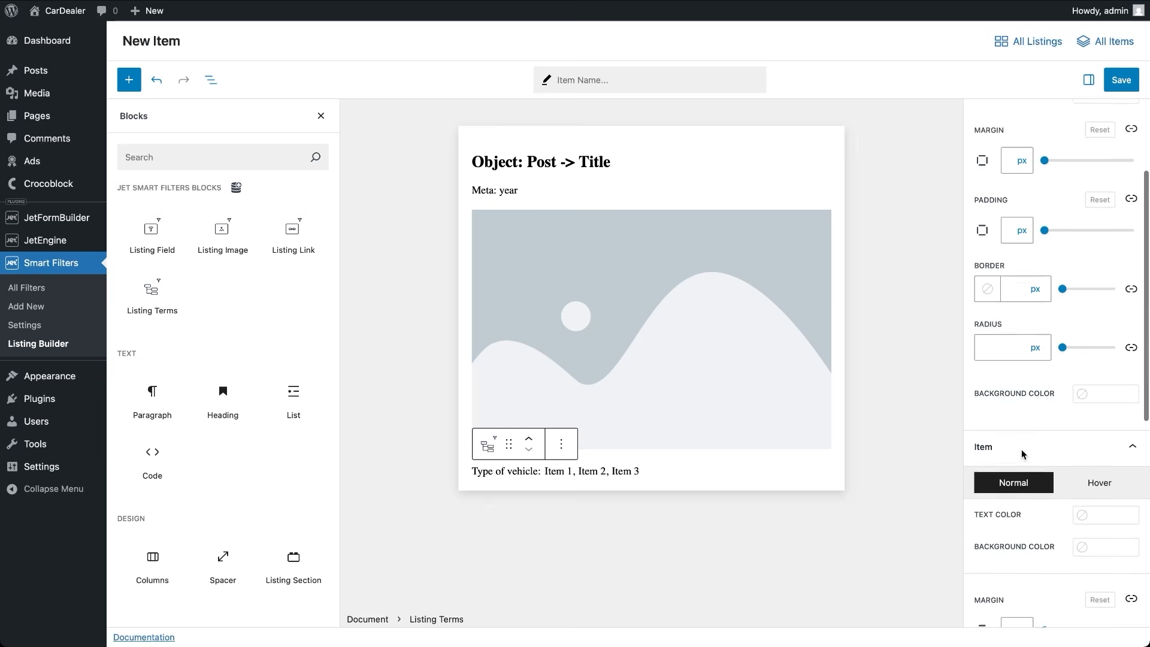
click(988, 288)
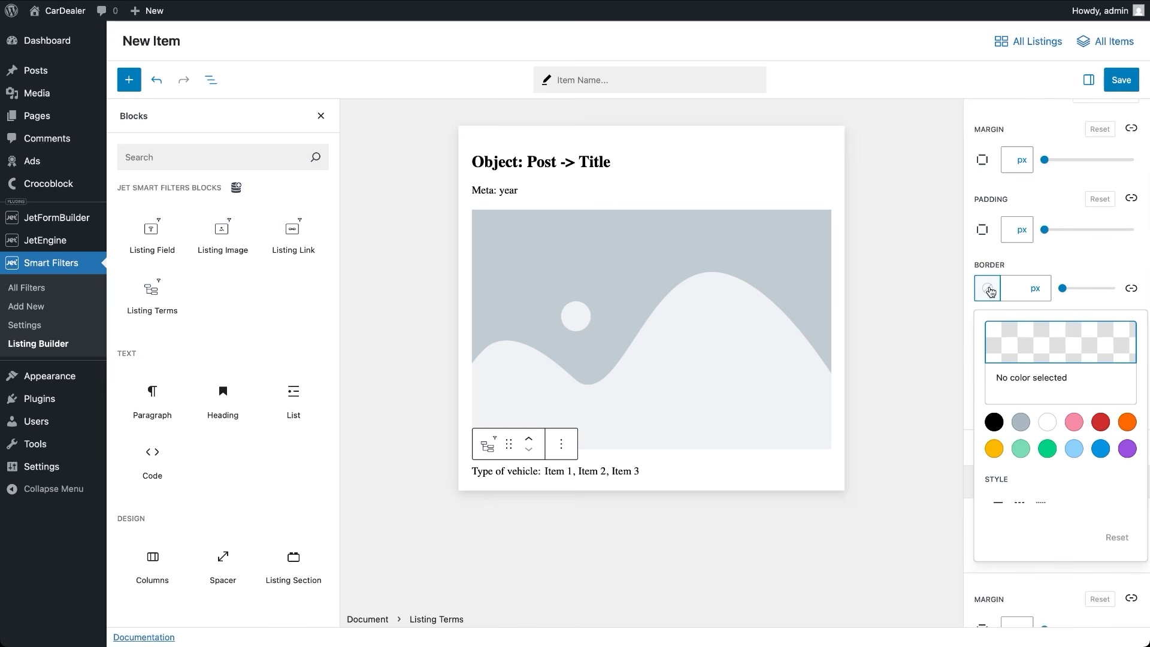
click(1101, 450)
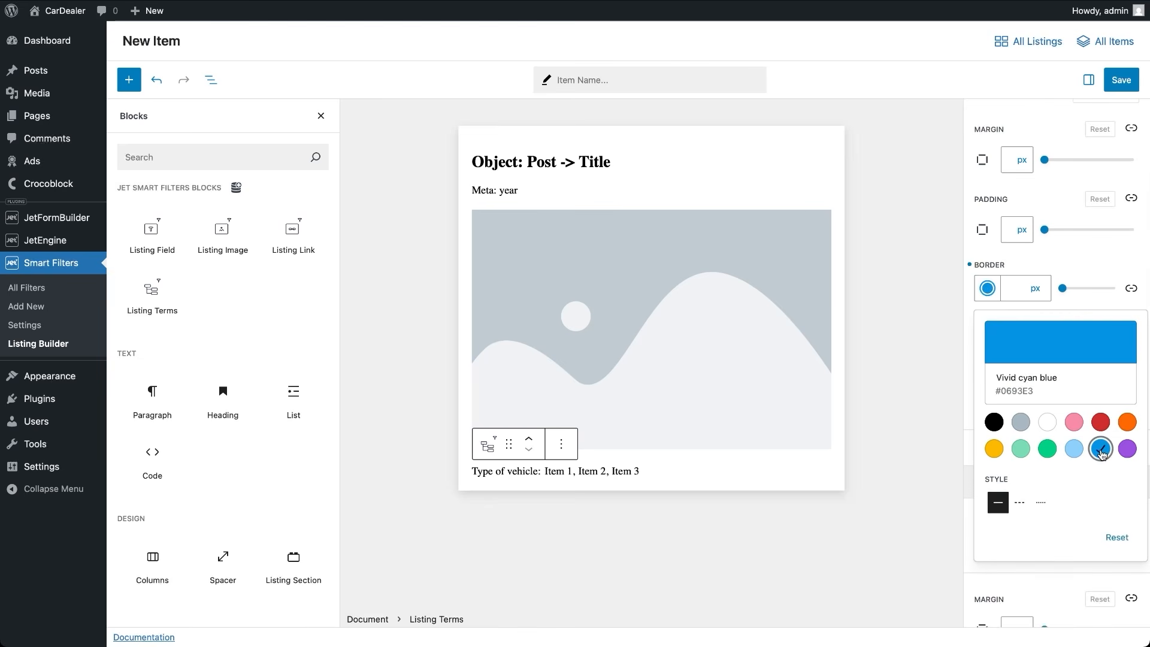
drag(1034, 392, 985, 392)
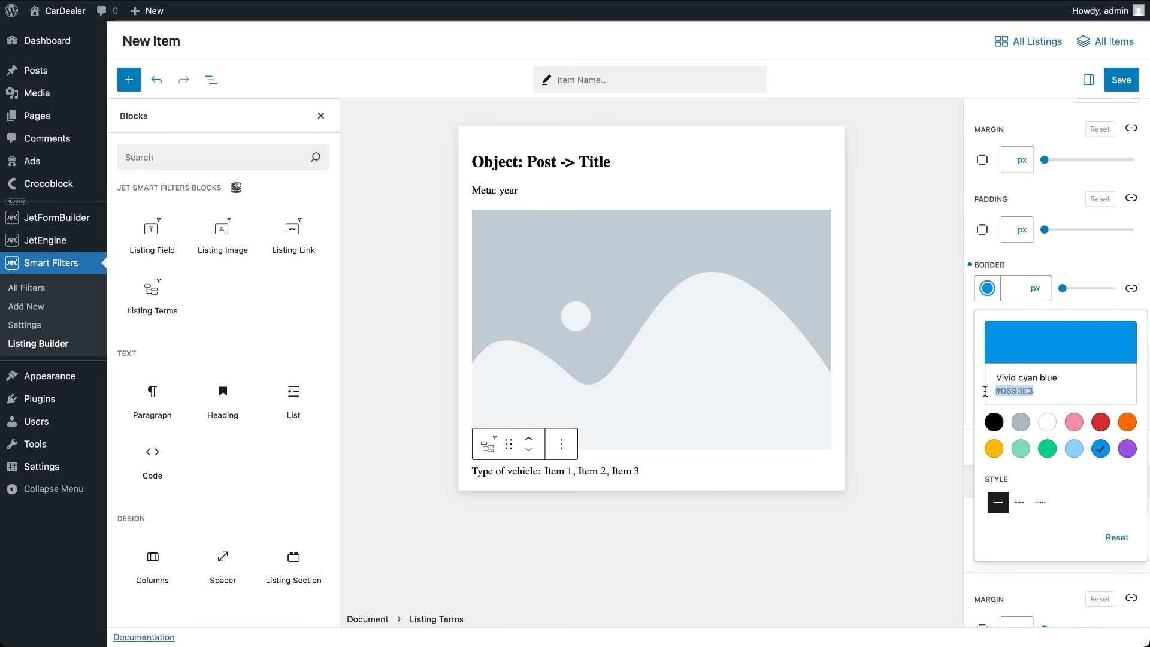
click(1046, 471)
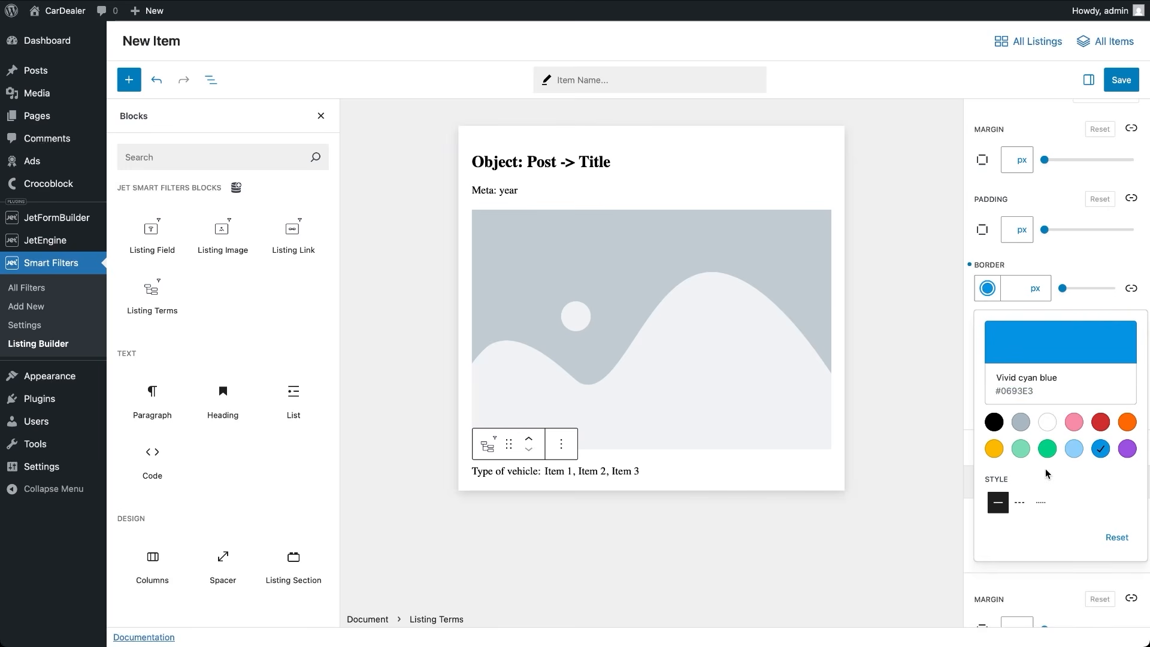
click(1027, 572)
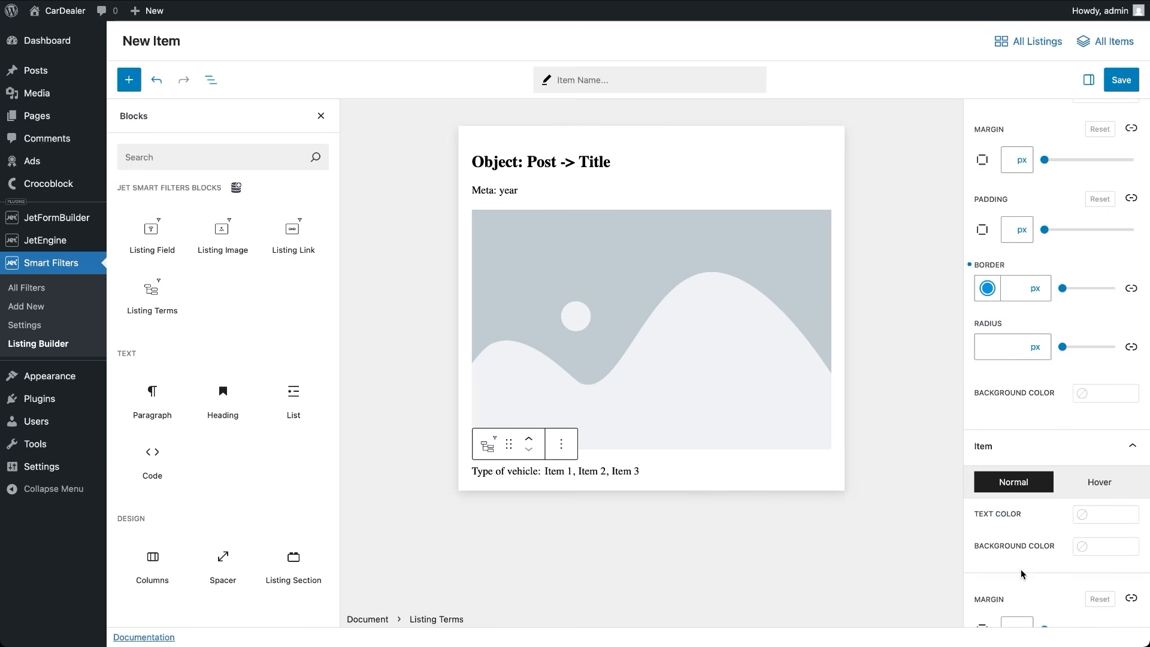
Set the Listing Terms block's border width to 2 px and its corner radius to 8 px
click(1019, 286)
text(2)
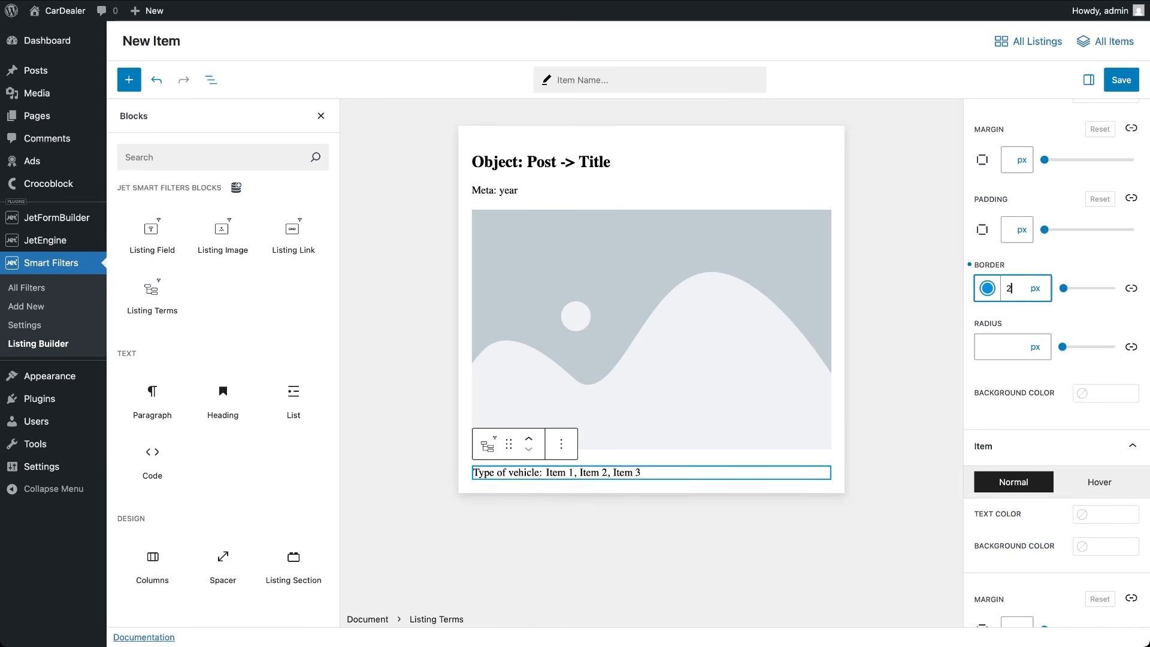
click(996, 353)
text(8)
scroll(1022, 449, up, 3)
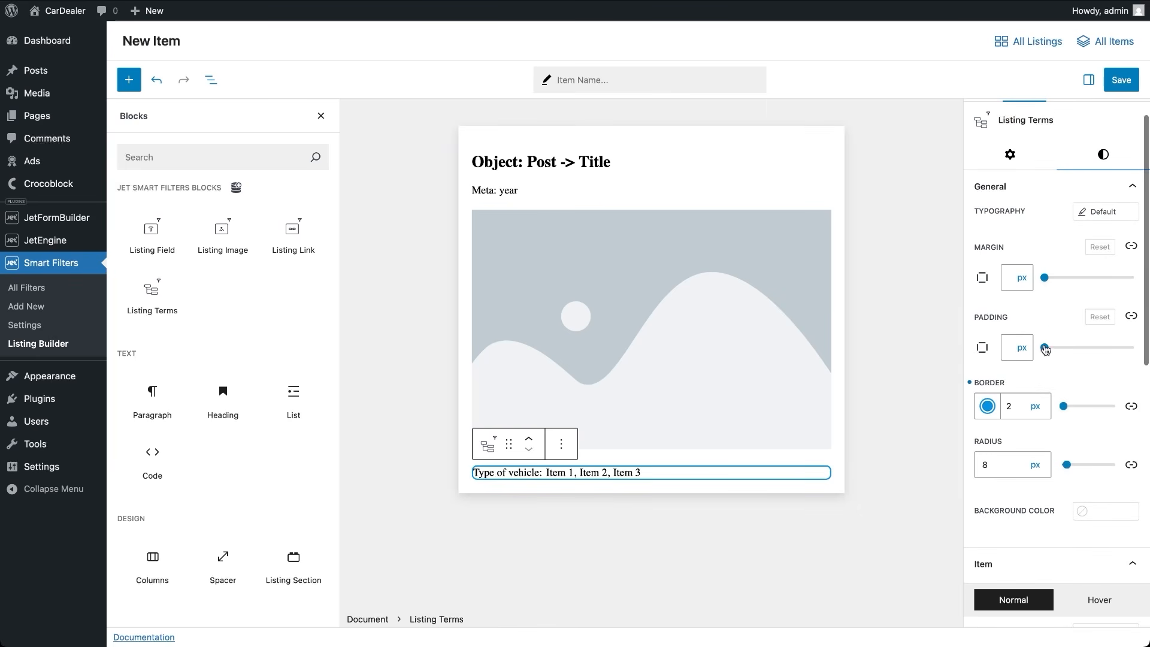
Set the Listing Terms block's padding to 3 px and move the year field between the image and the terms
drag(1045, 350, 1047, 348)
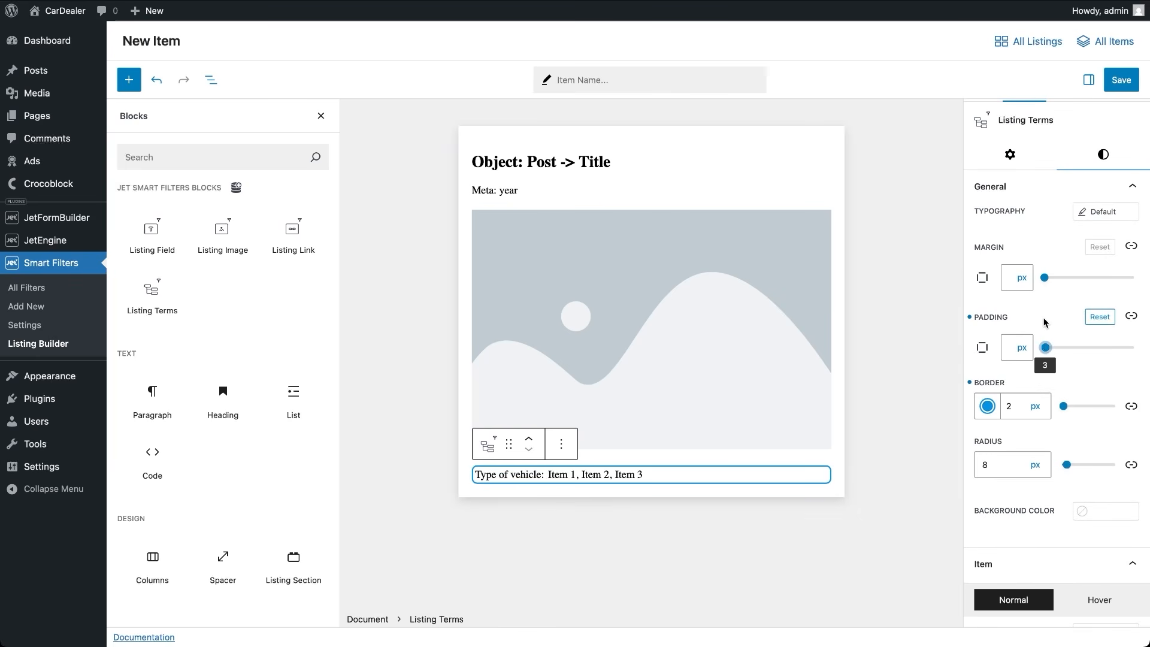
click(925, 504)
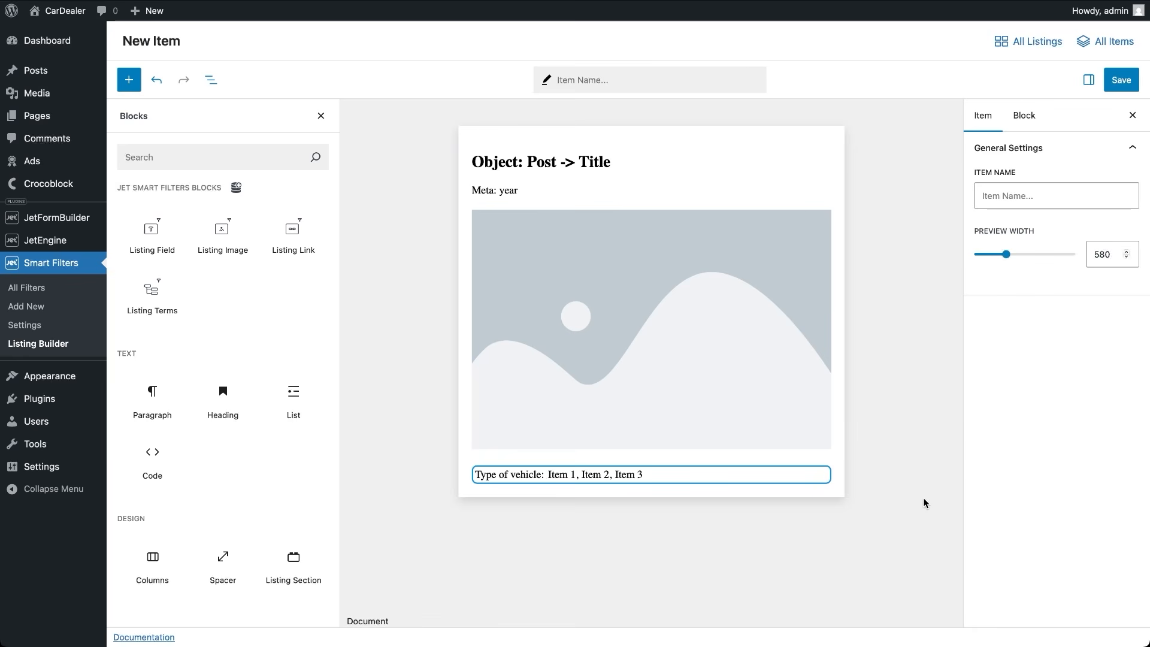
click(508, 188)
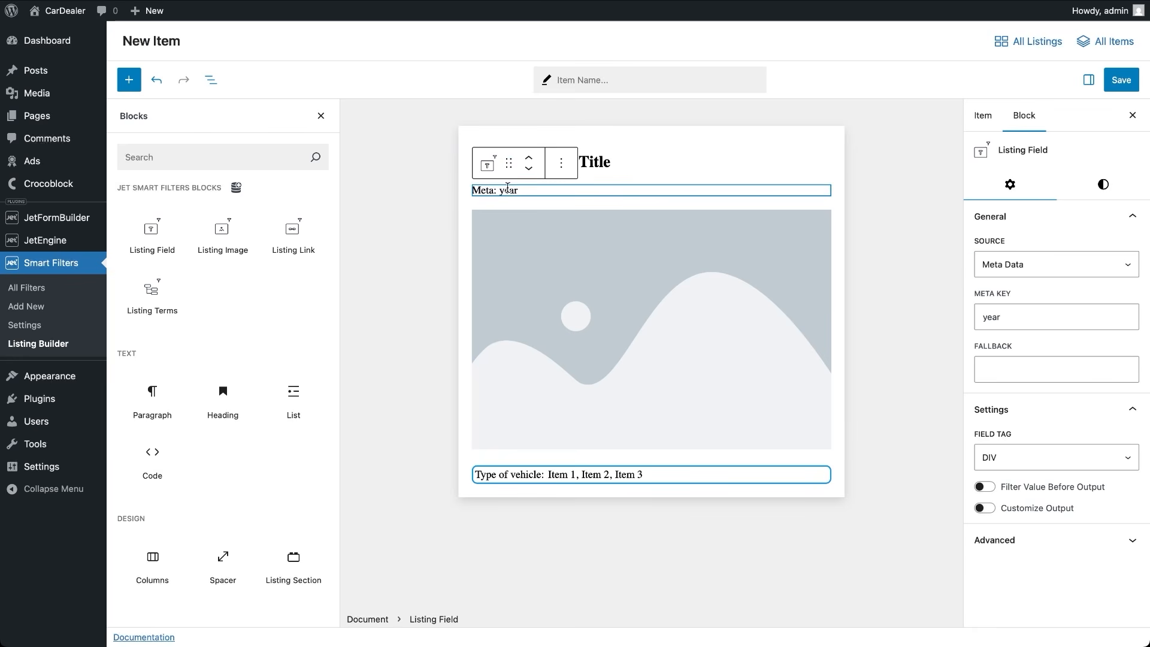
drag(508, 163, 509, 464)
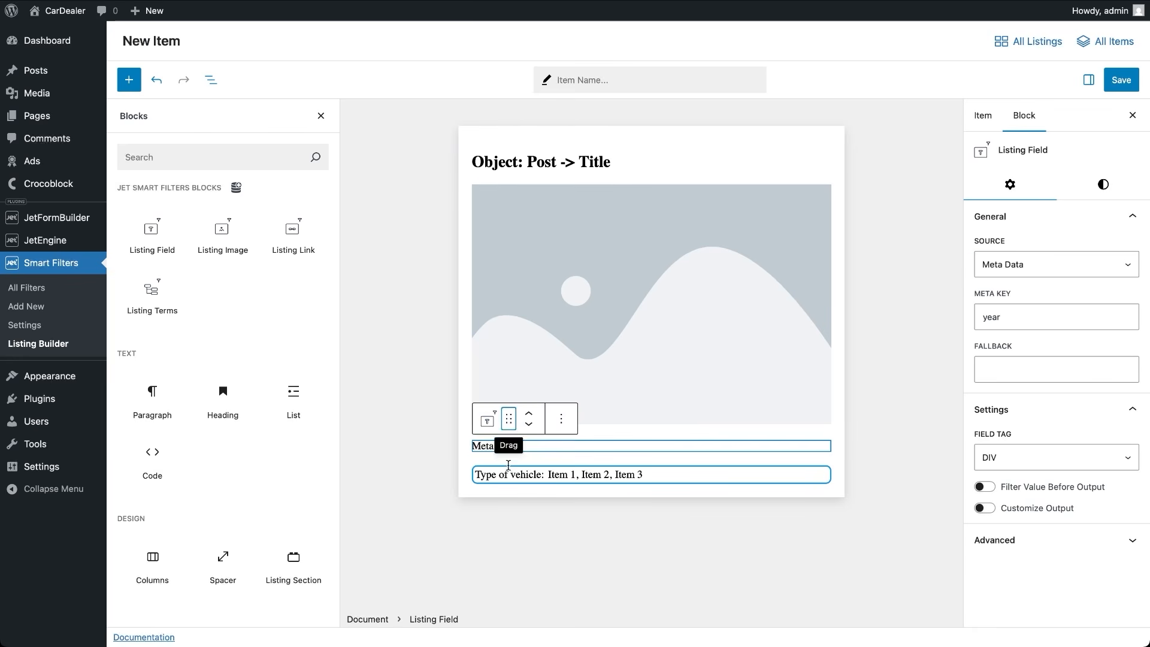
Give the year Listing Field block a green border 2 px wide
click(1087, 187)
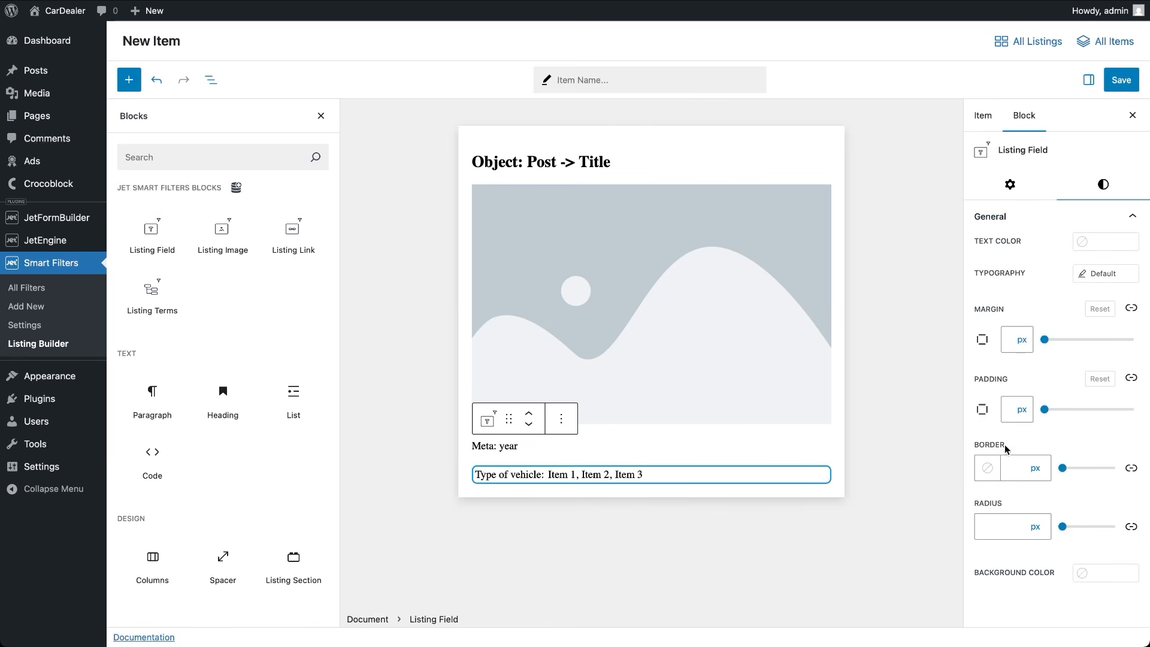
click(987, 468)
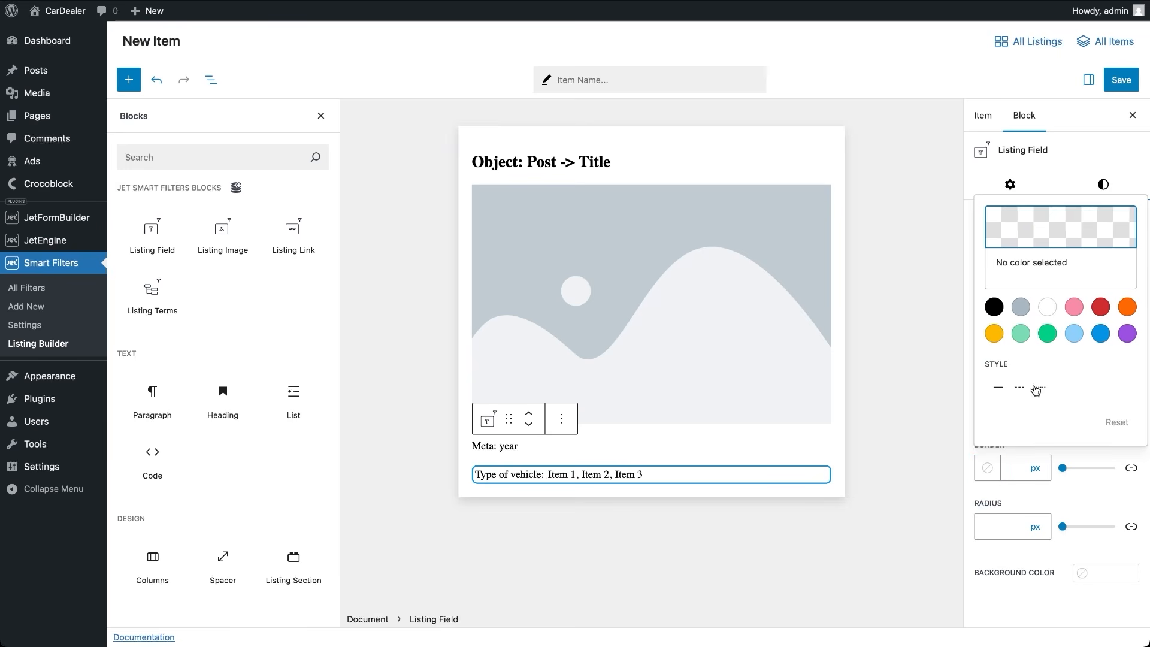
click(1047, 333)
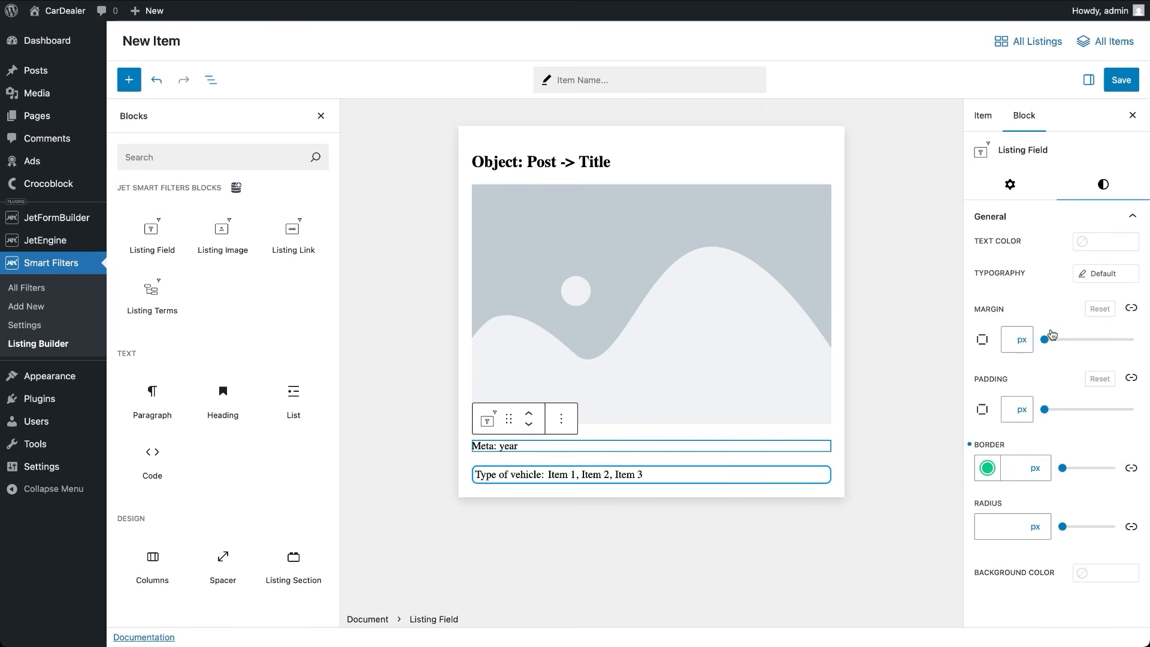
click(1021, 468)
text(2)
Set the year field's corner radius to 8 px and its padding to 3 px, and save the item
click(1005, 532)
text(8)
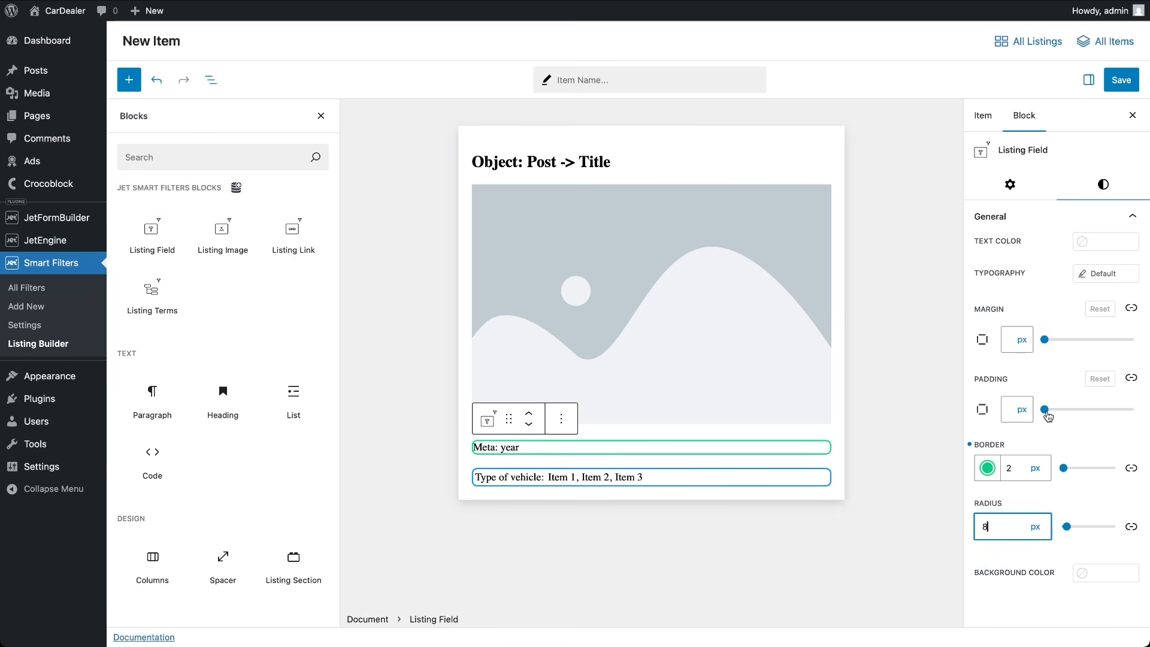
drag(1045, 413, 1046, 415)
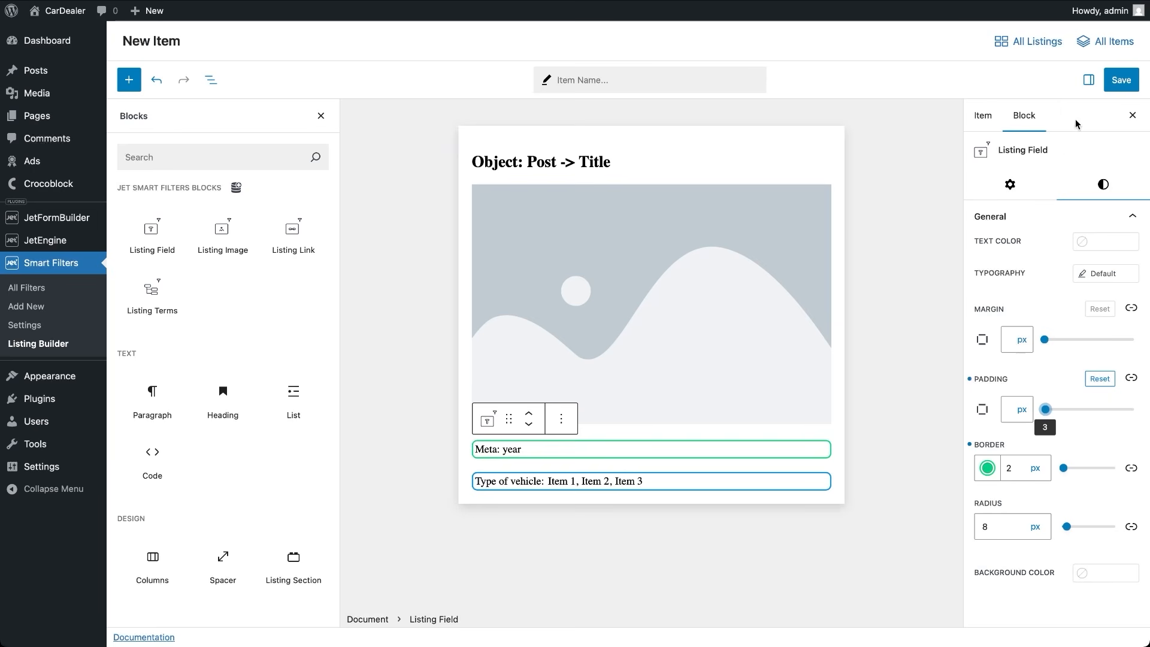
click(1118, 83)
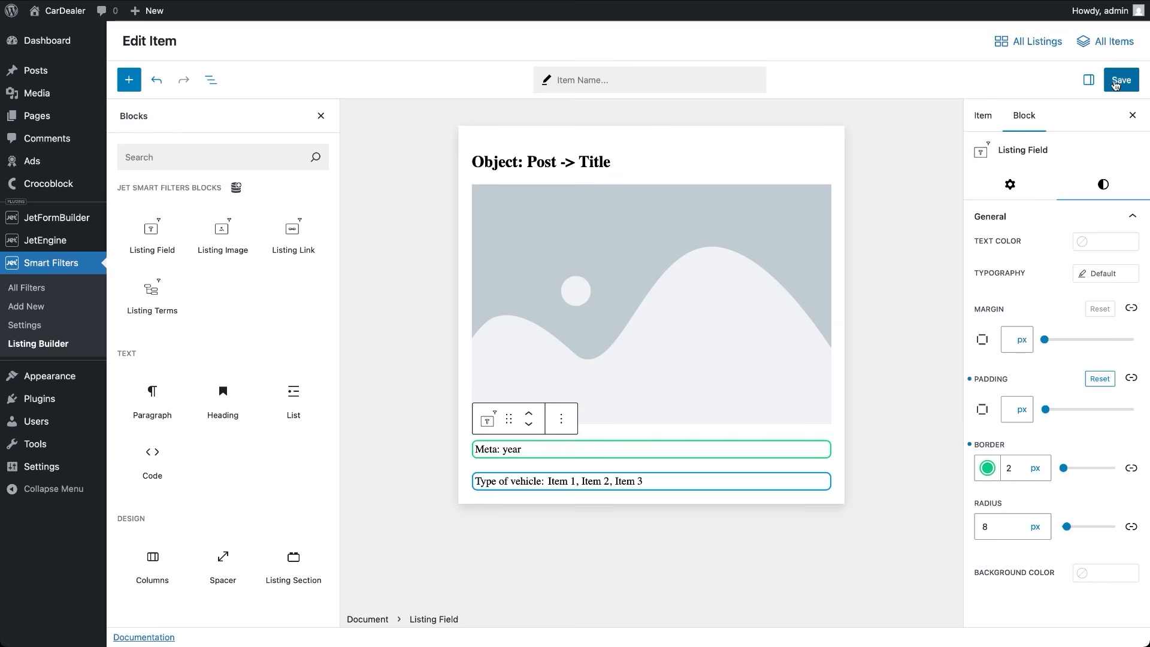
Create a new listing named "All ads listing"
click(1039, 43)
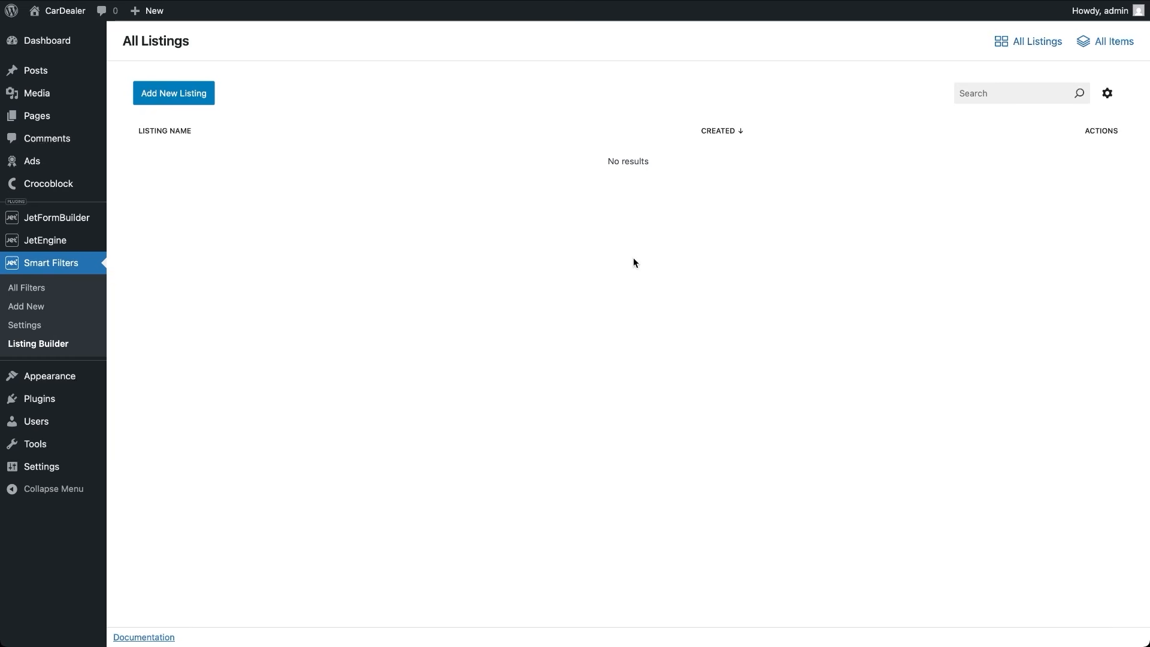
click(200, 93)
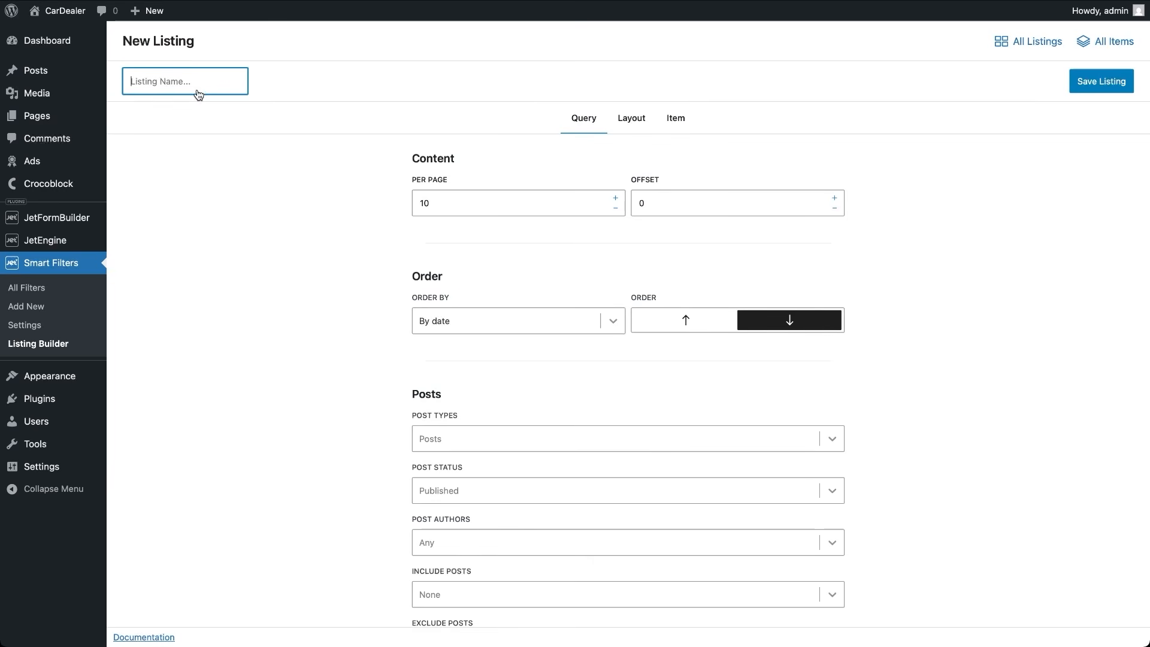
text(All ads listing)
click(327, 207)
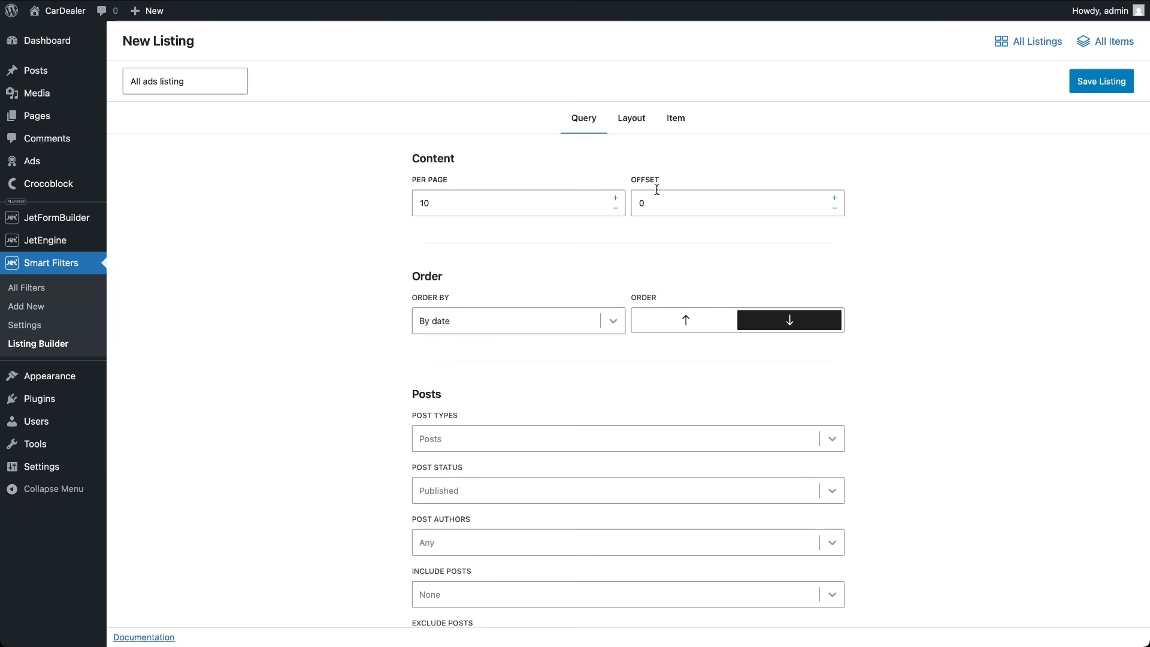
Set the listing query to 6 posts per page
click(615, 209)
click(615, 209)
click(616, 209)
click(615, 210)
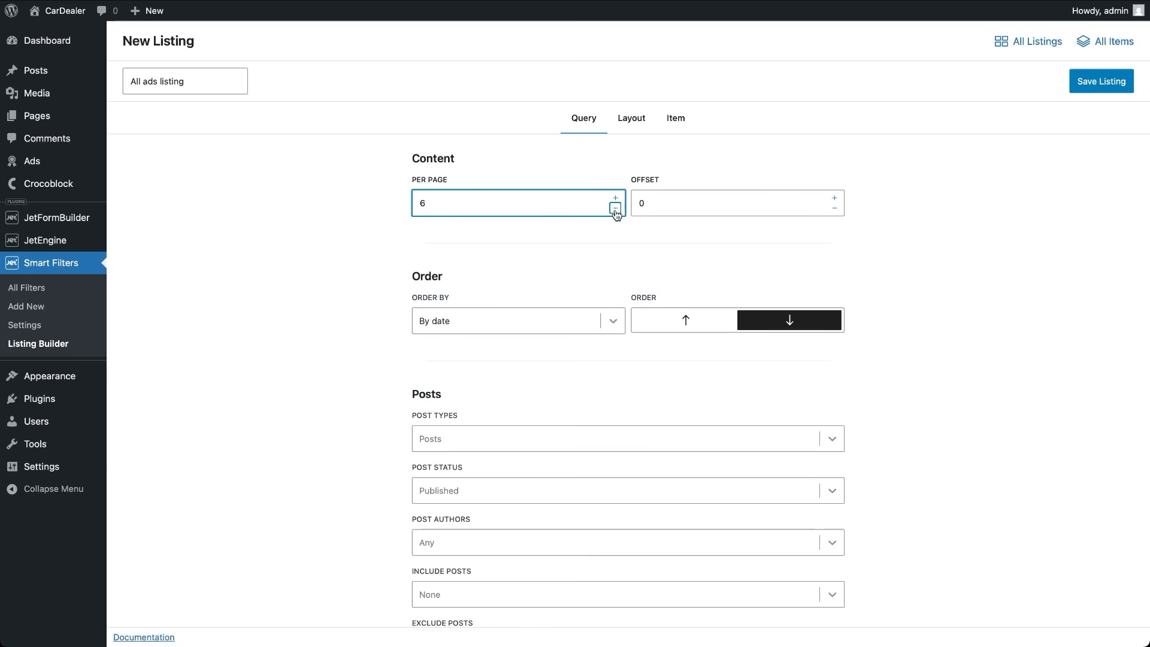
click(592, 264)
View the available sort criteria and set the listing query's post type to Ads
scroll(592, 265, down, 2)
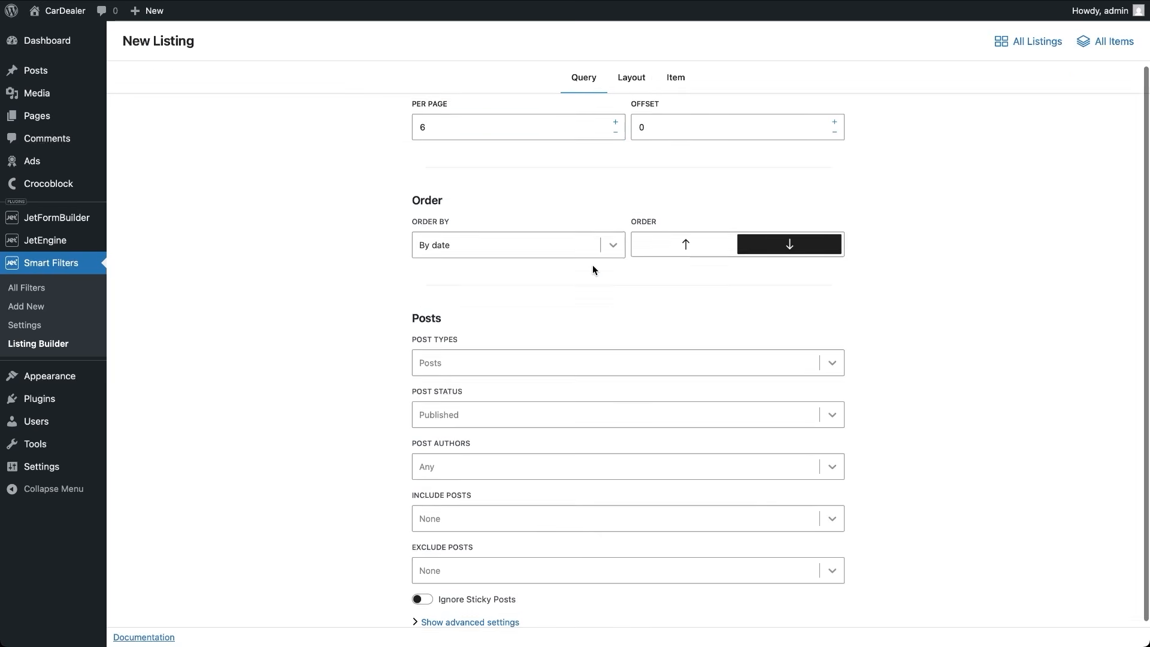
click(508, 246)
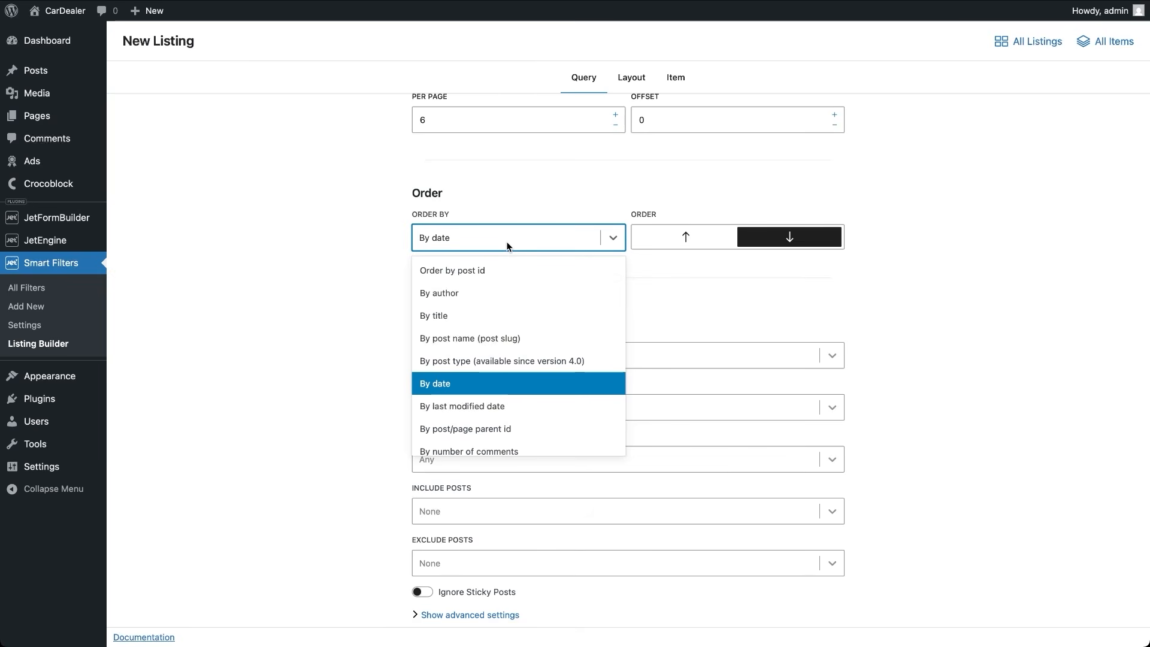
click(508, 247)
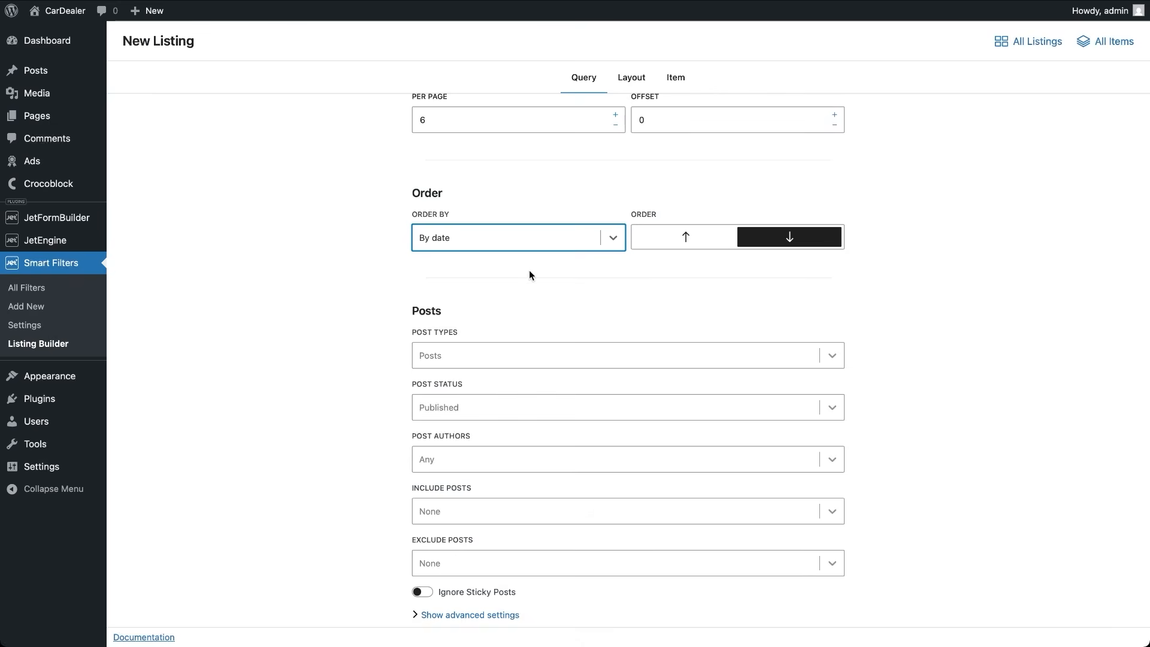
scroll(536, 318, down, 1)
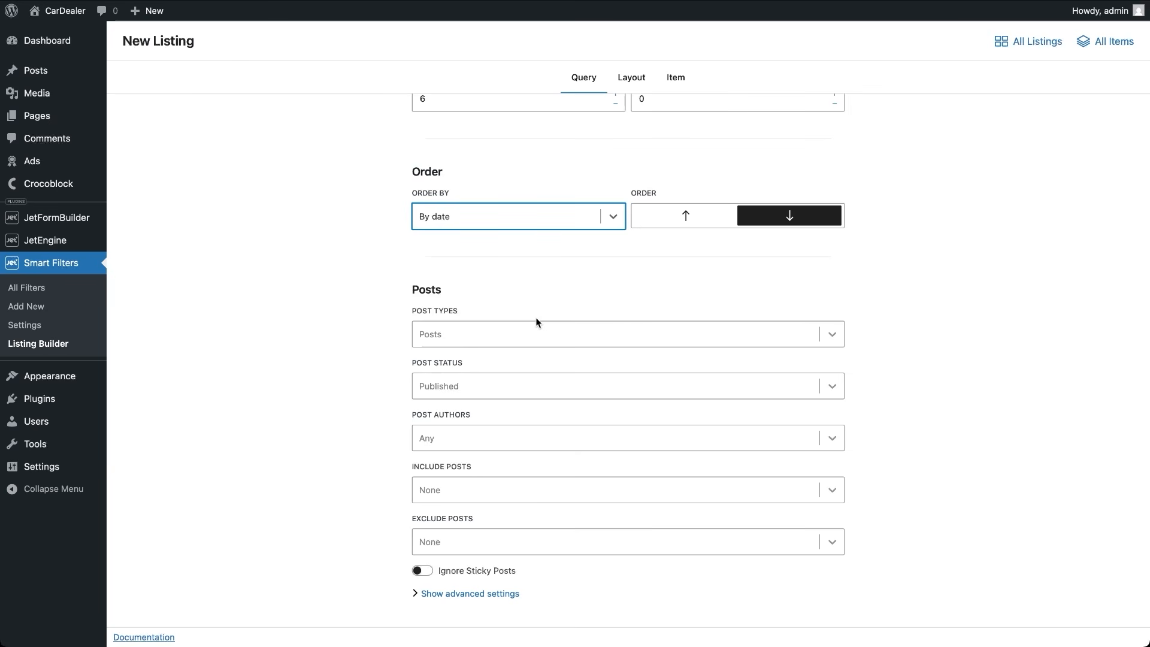
click(584, 341)
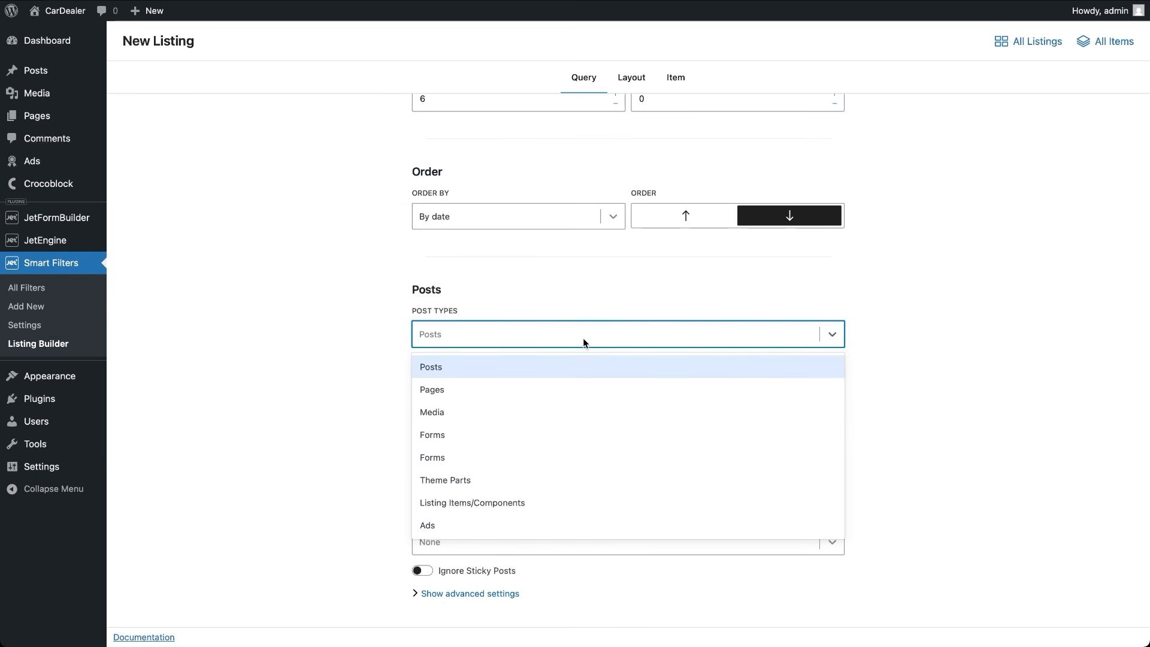
click(439, 529)
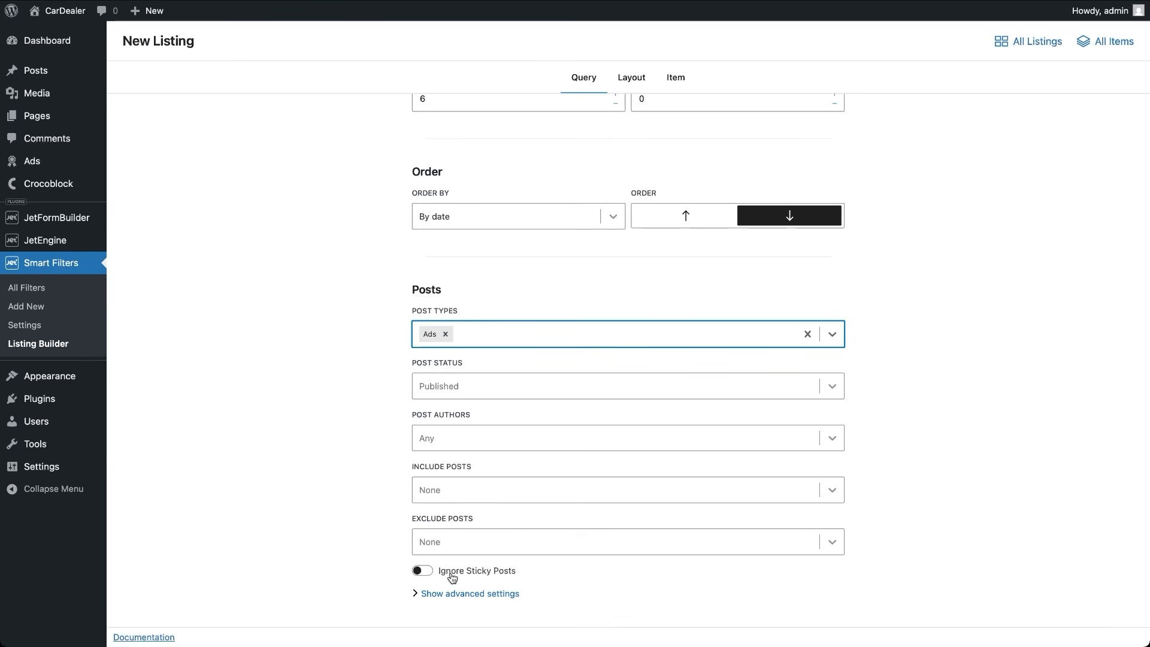
Try an empty taxonomy clause in the query's advanced settings, delete it and collapse those settings
click(457, 594)
scroll(457, 598, down, 5)
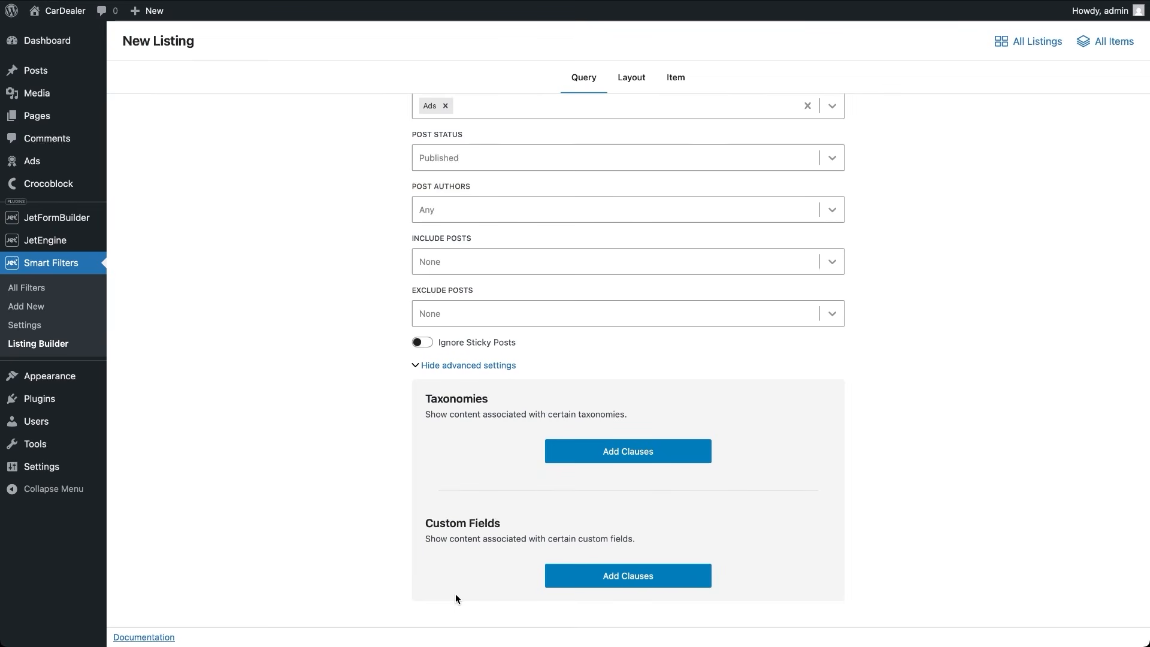
click(629, 452)
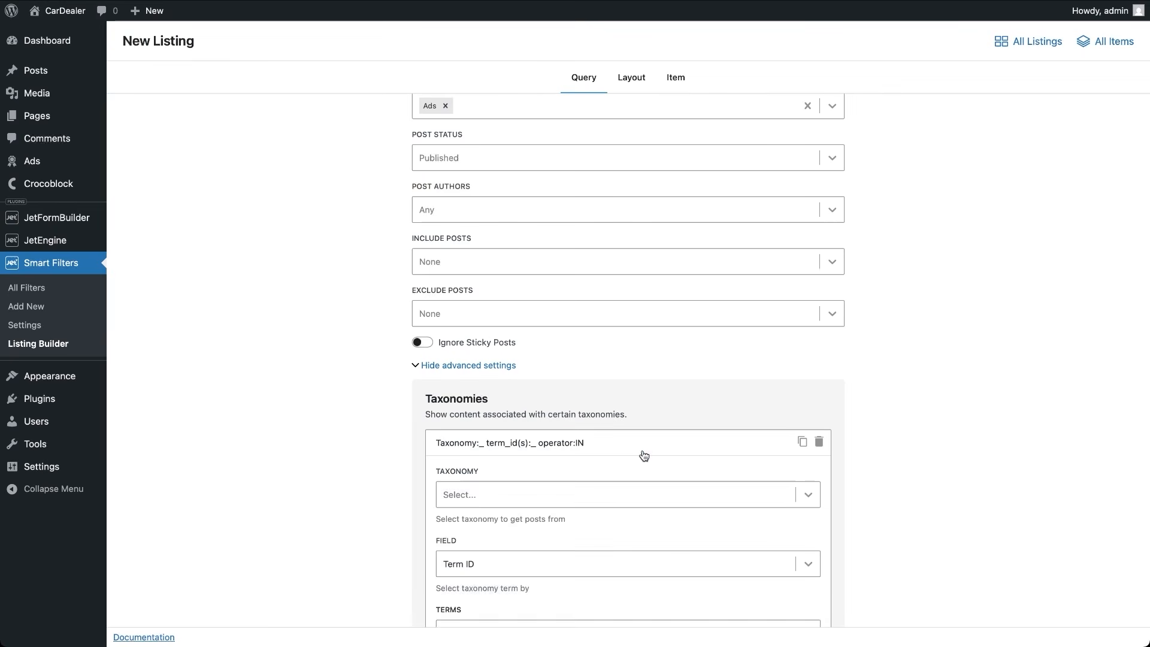
scroll(644, 456, down, 5)
scroll(642, 455, up, 3)
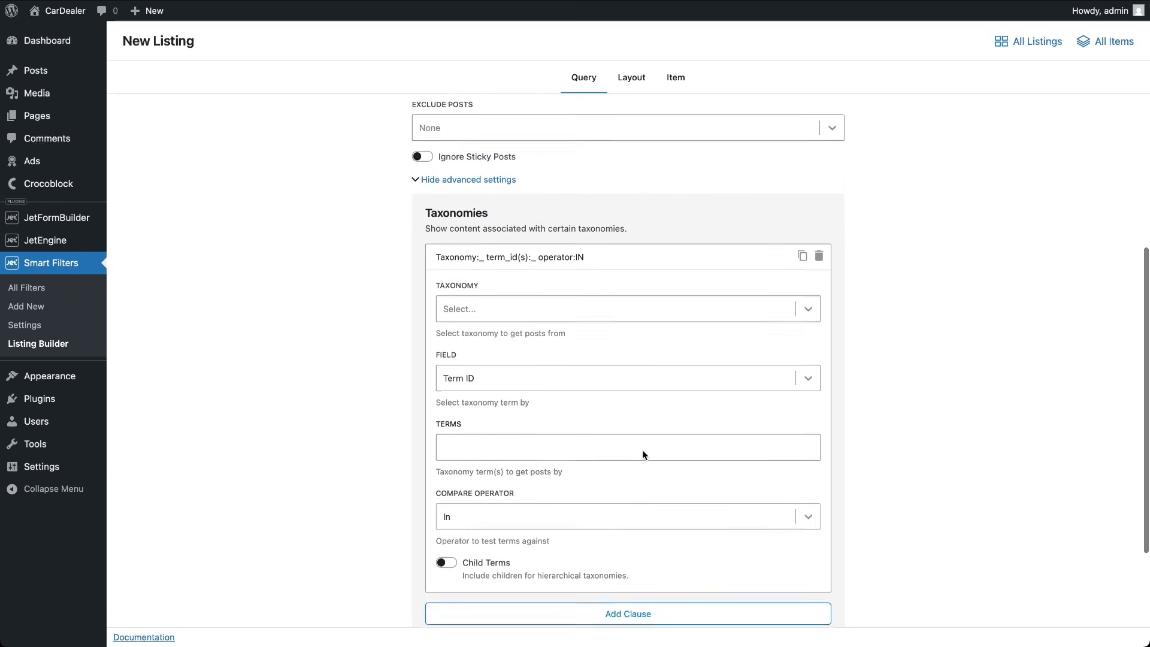
click(818, 305)
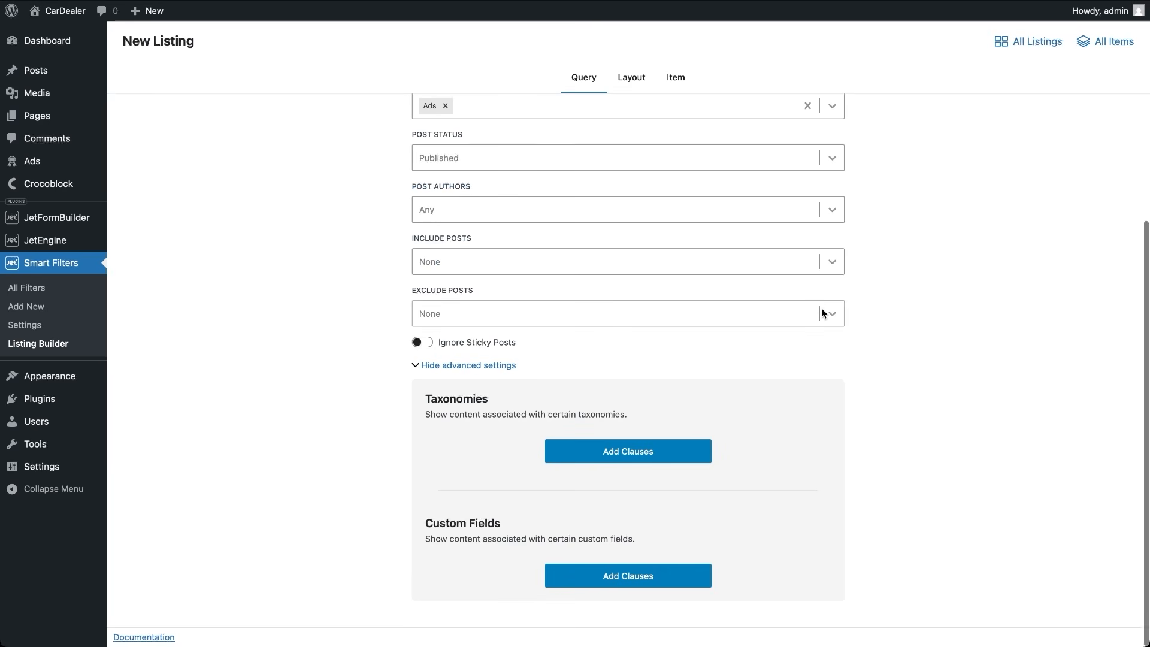
click(495, 366)
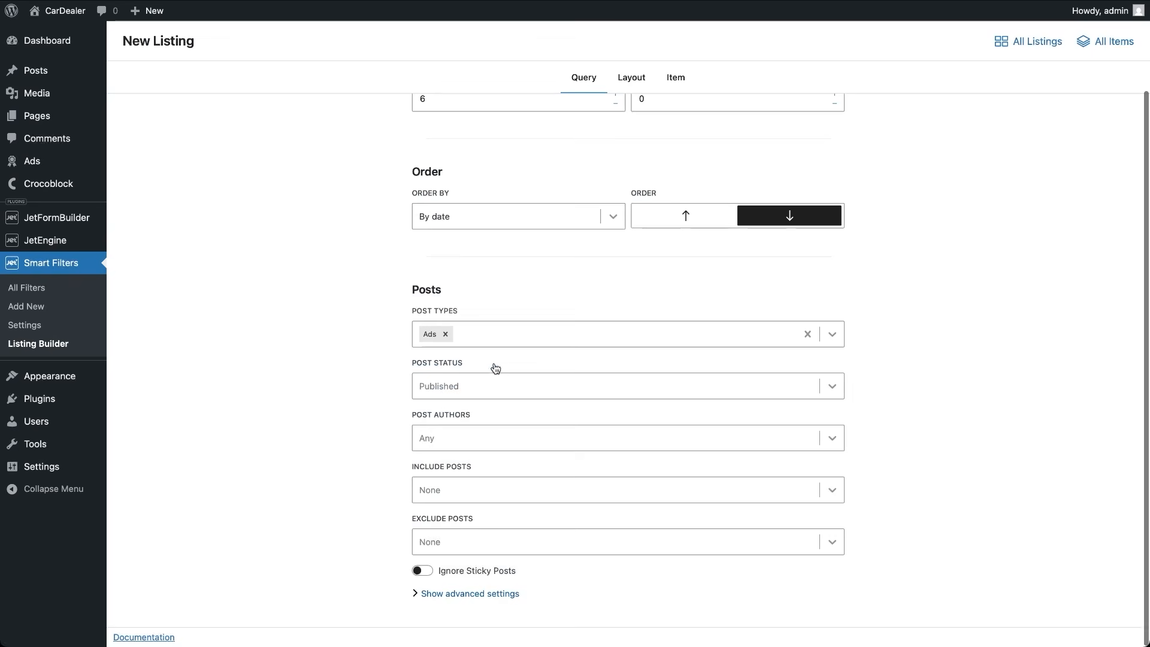
Examine the listing's layout sizing, including the max width, columns and spacing of the three-column size
click(632, 77)
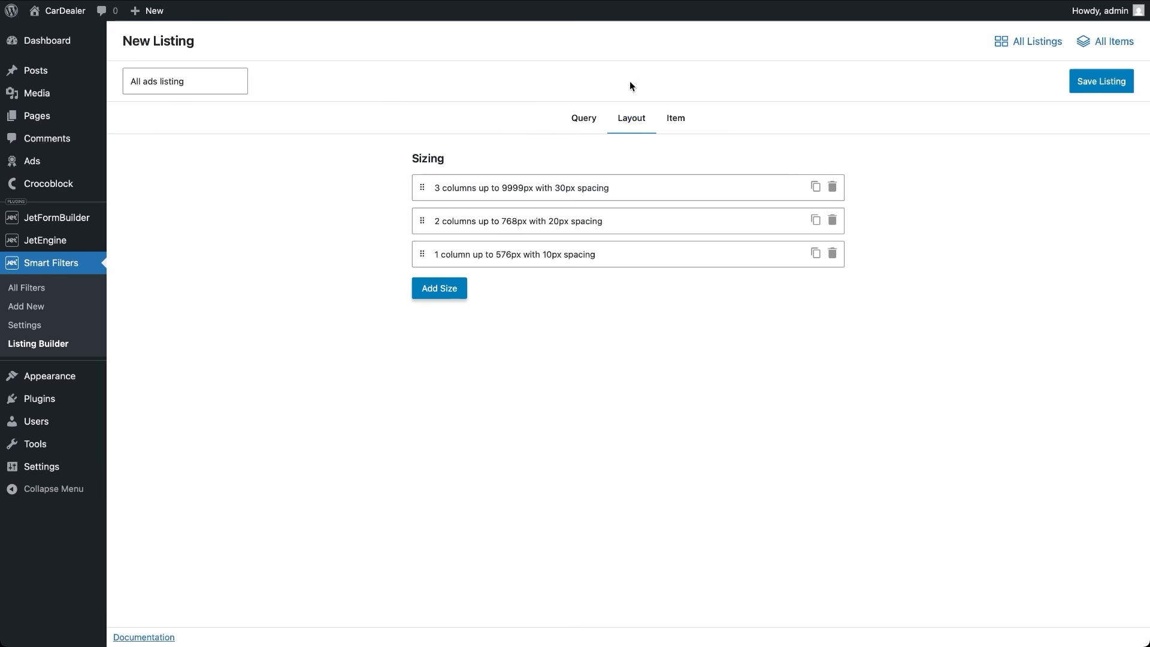
click(575, 191)
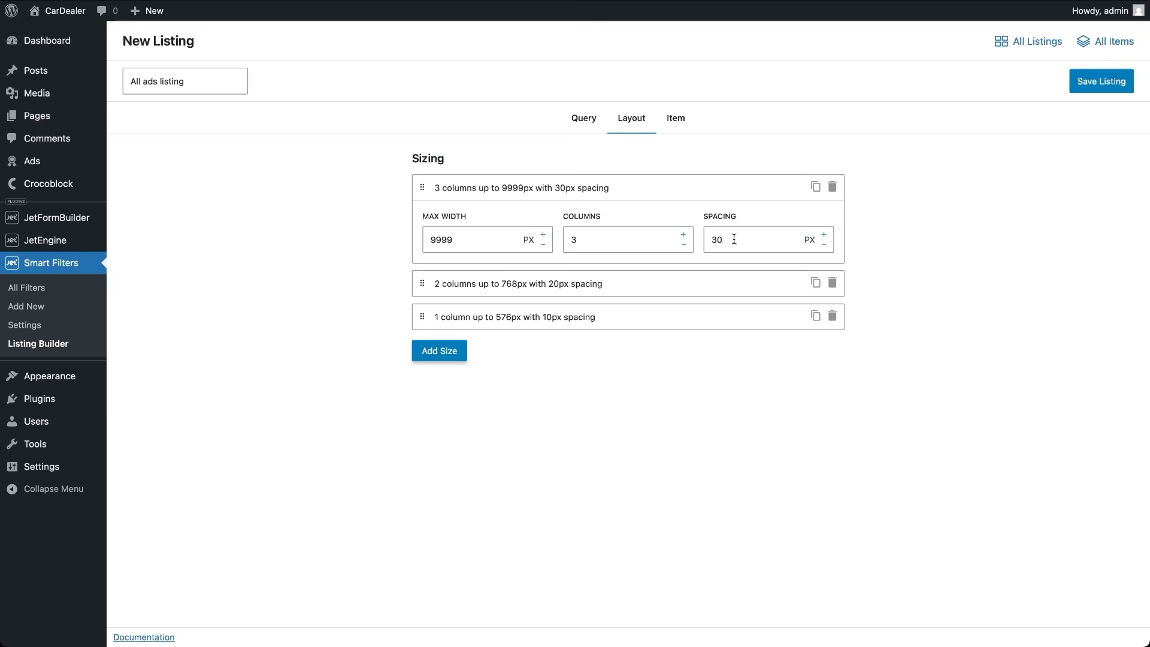
Assign Untitled Item (Id: 5) to the listing and save the listing
click(676, 119)
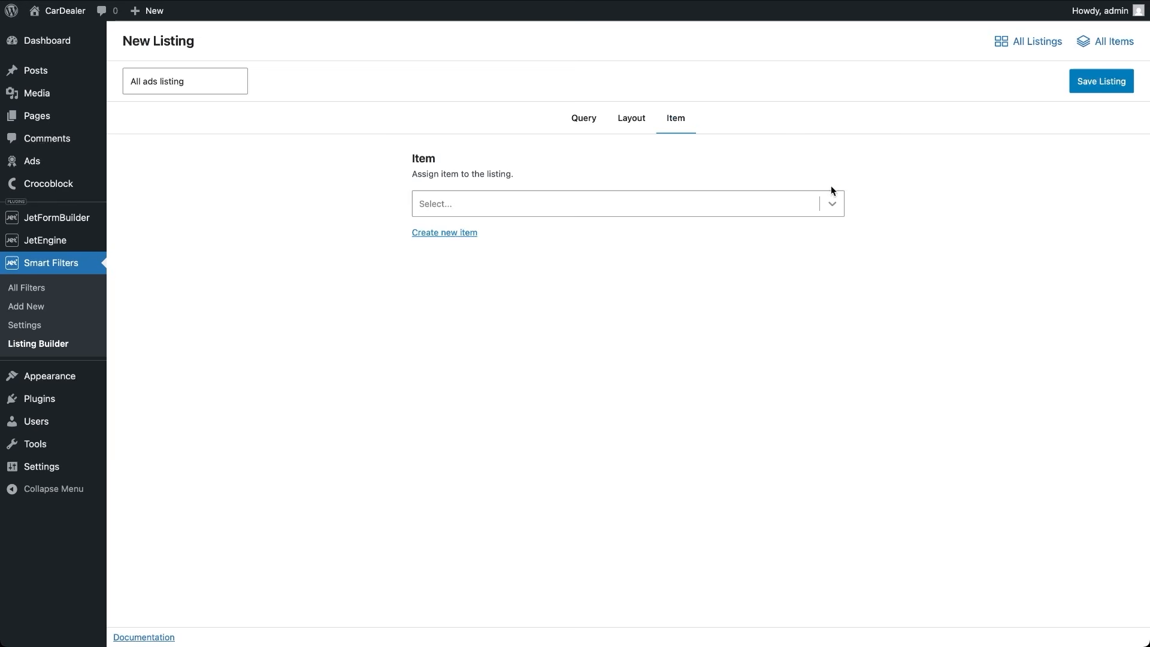
click(834, 206)
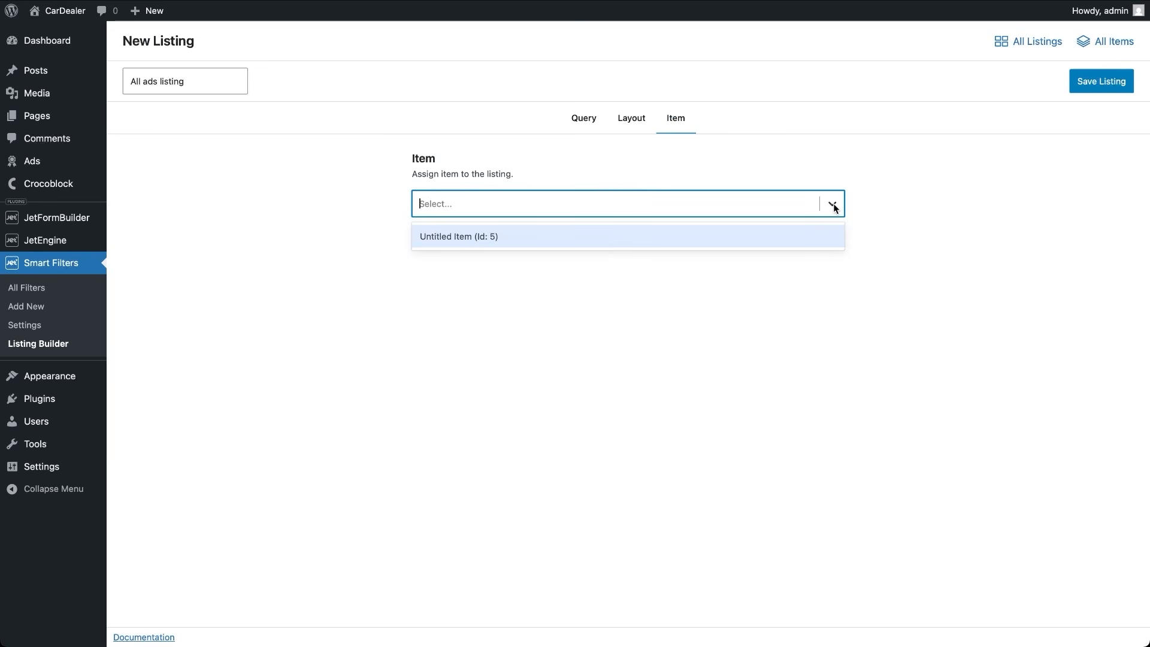
click(493, 237)
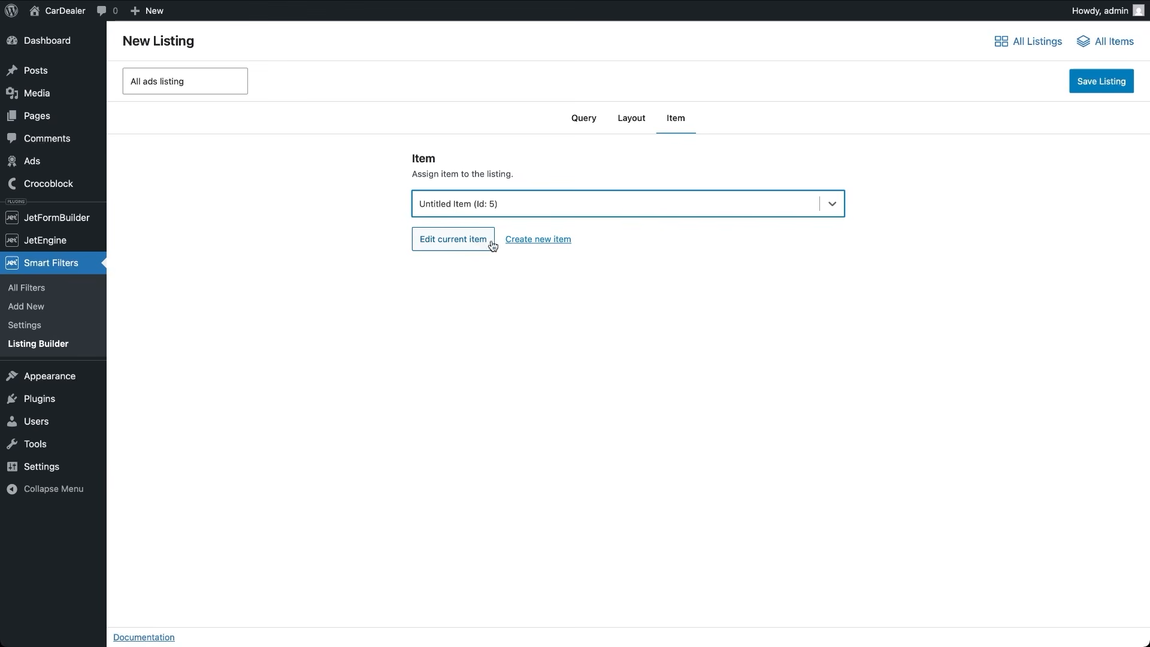
click(1081, 89)
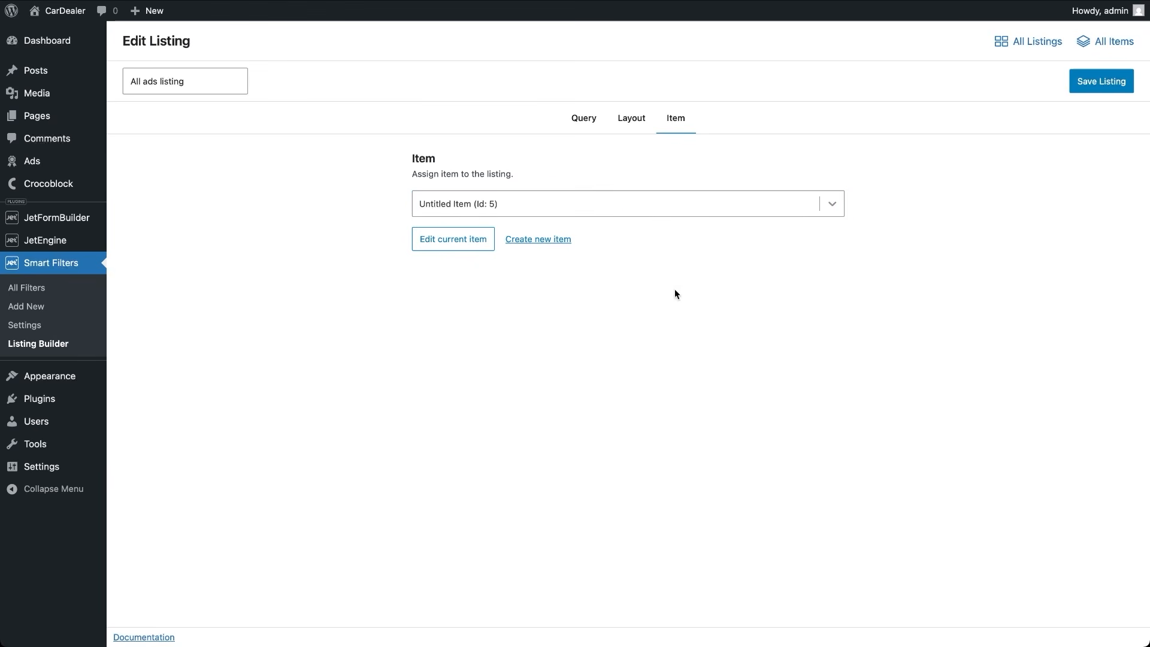
Open the listing's current item for editing, give its image block an 8 px corner radius and save the item
click(474, 241)
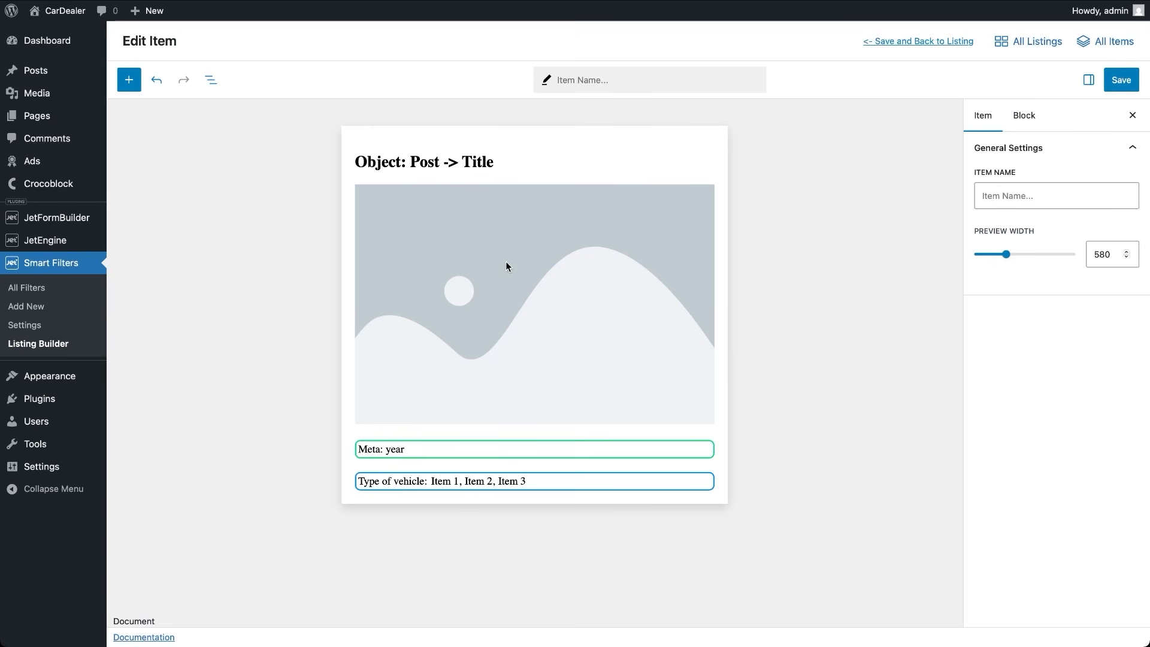
click(510, 276)
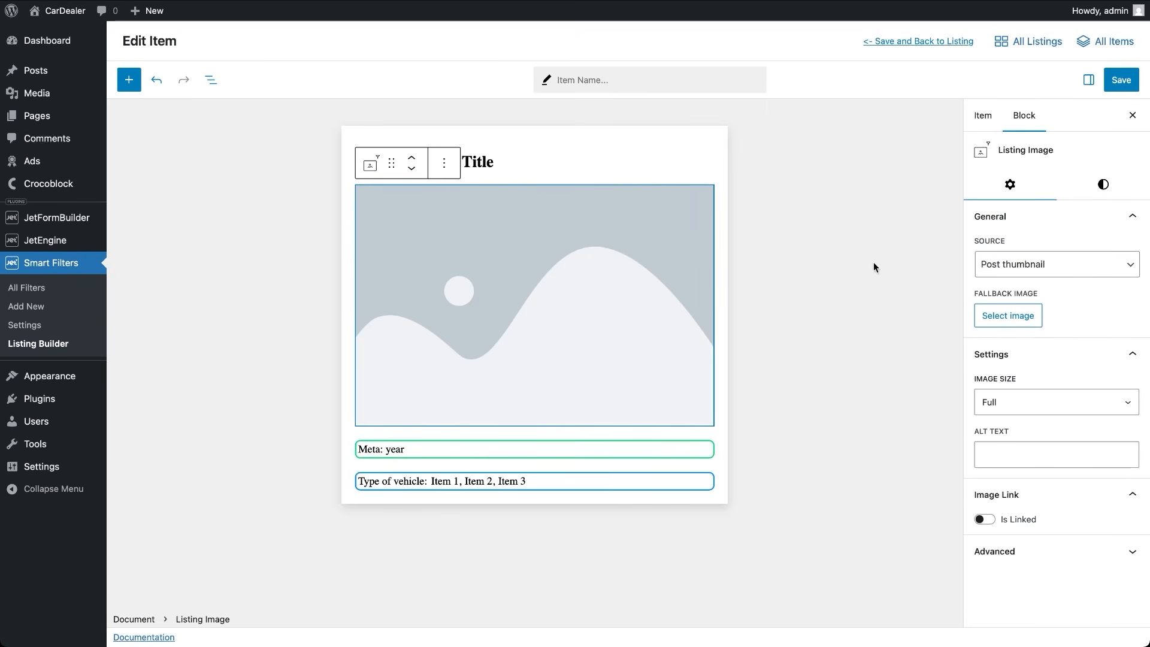
click(1103, 186)
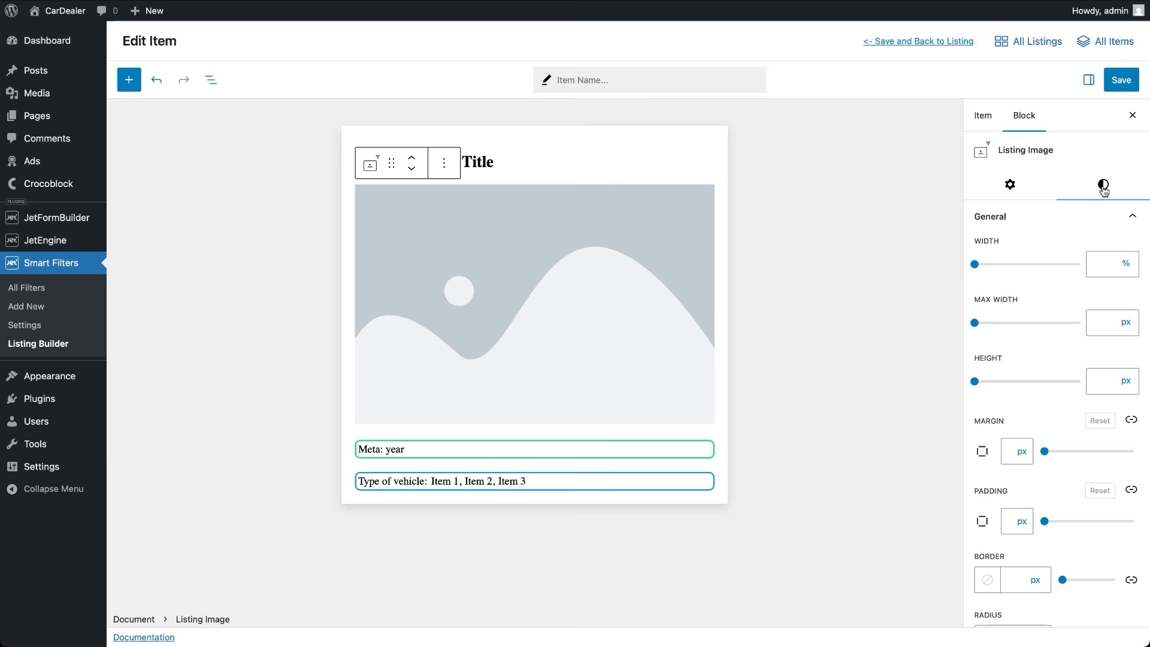
scroll(1044, 378, down, 3)
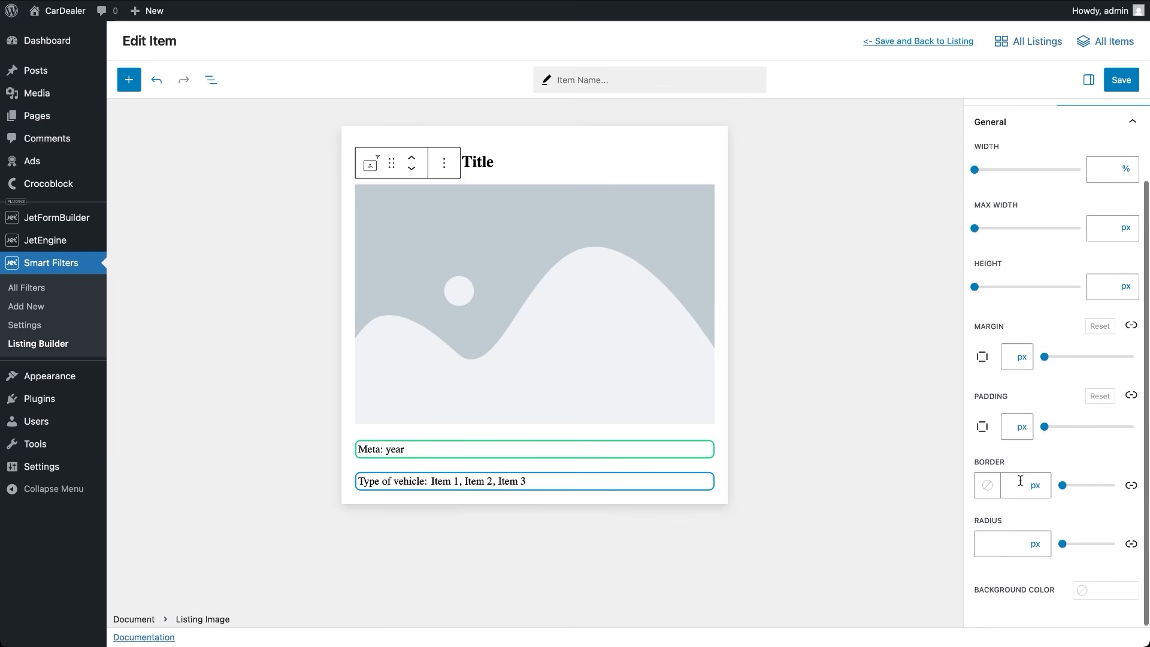
click(1014, 541)
text(8)
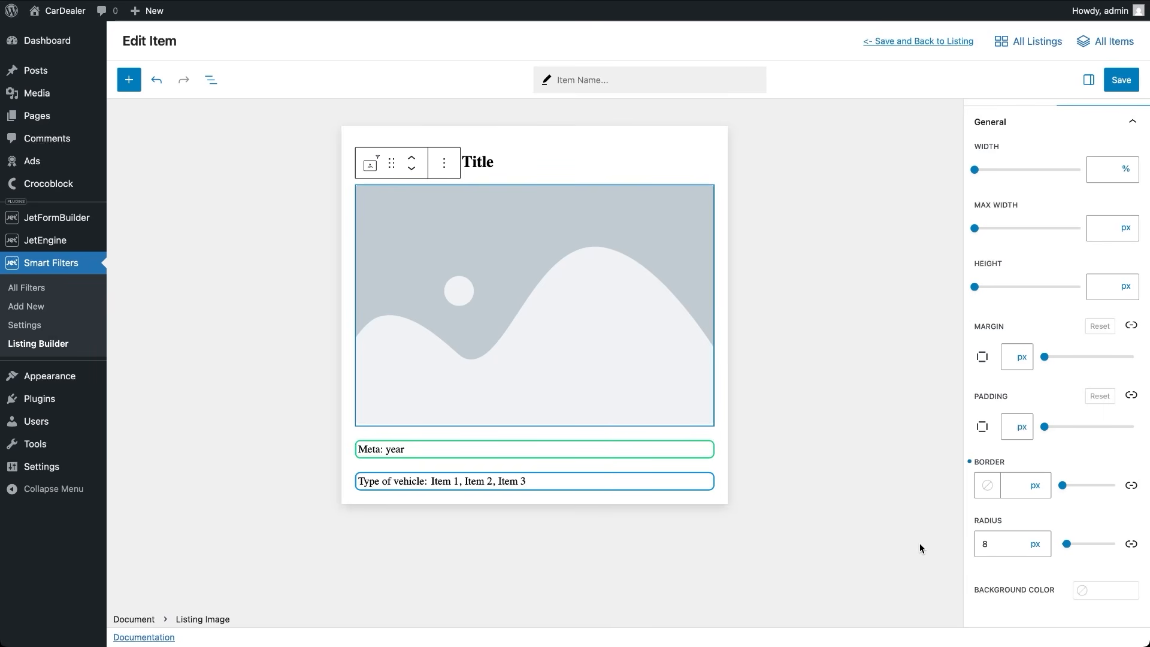
click(1125, 84)
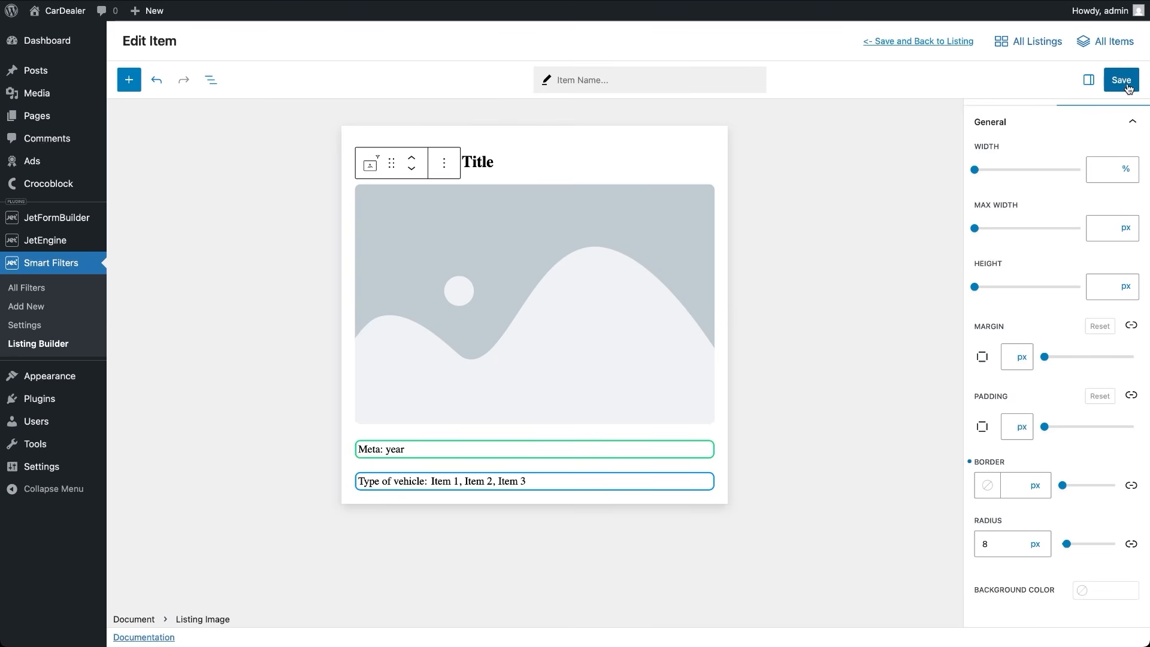
Leave the item editor and open the site's Home page for editing from the list of all pages
click(1040, 43)
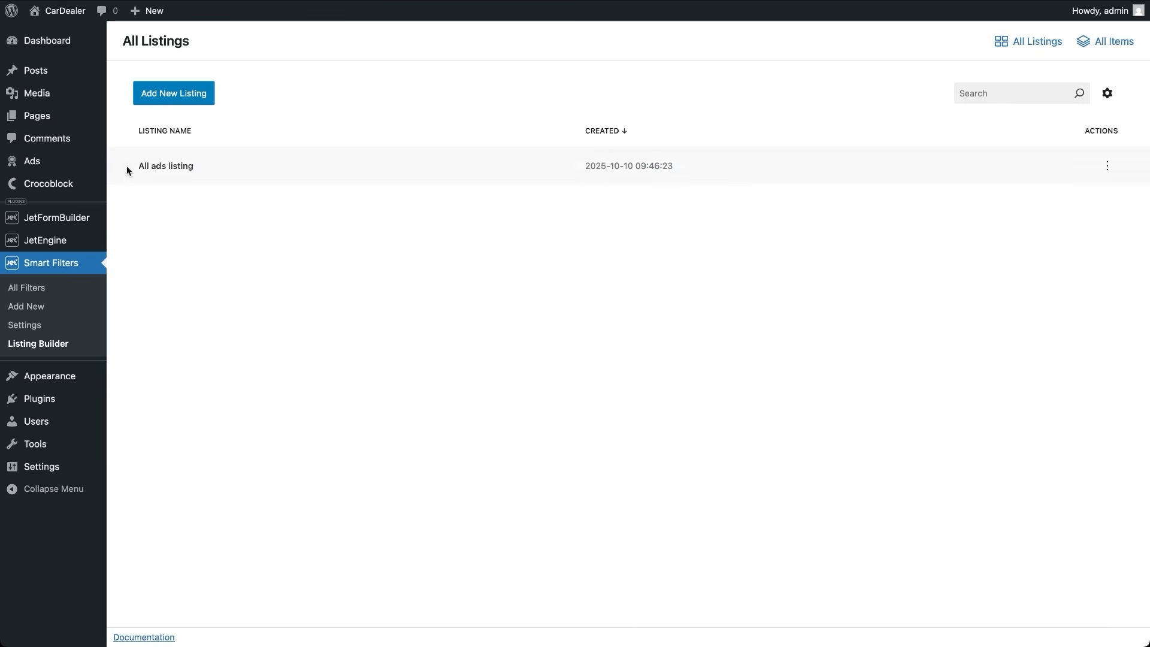
mouse_move(48, 116)
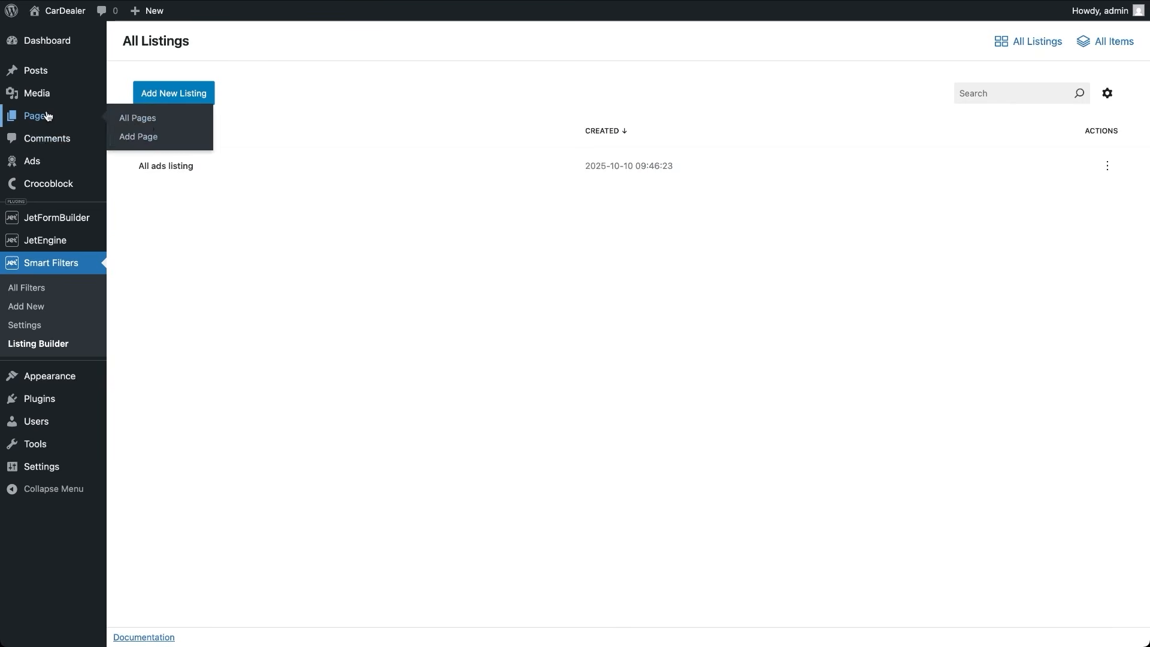
click(154, 124)
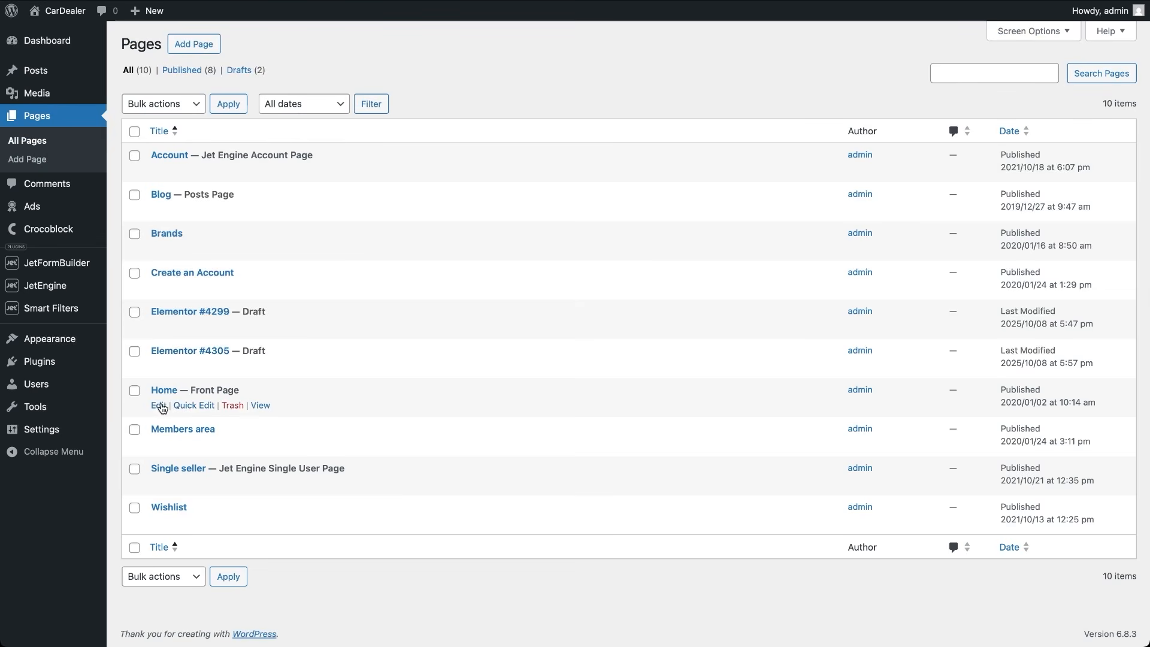
click(158, 405)
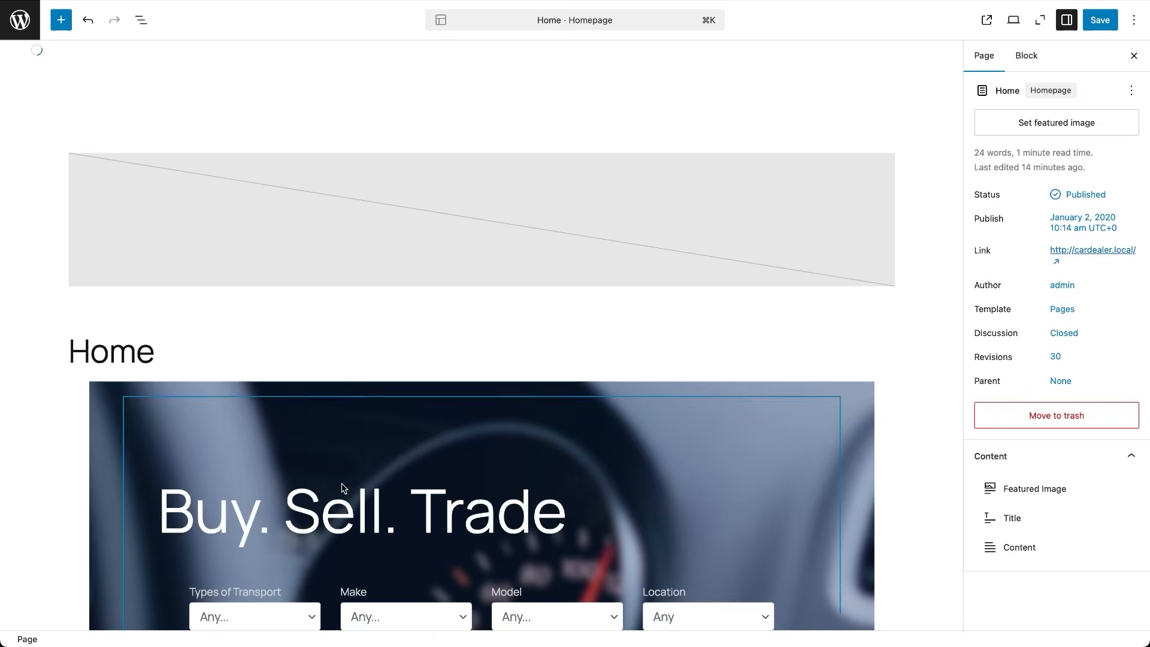
Search the block library for "jsf" and insert a JSF Listing block directly below the All Ads heading
scroll(345, 497, down, 5)
scroll(345, 496, down, 2)
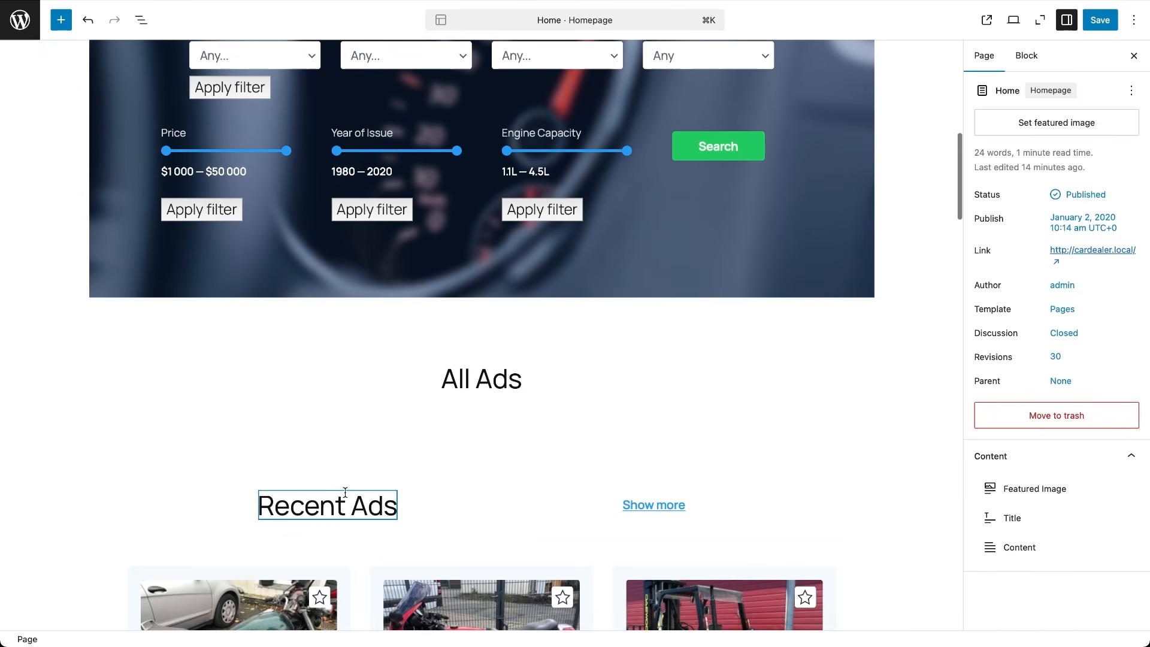
click(61, 23)
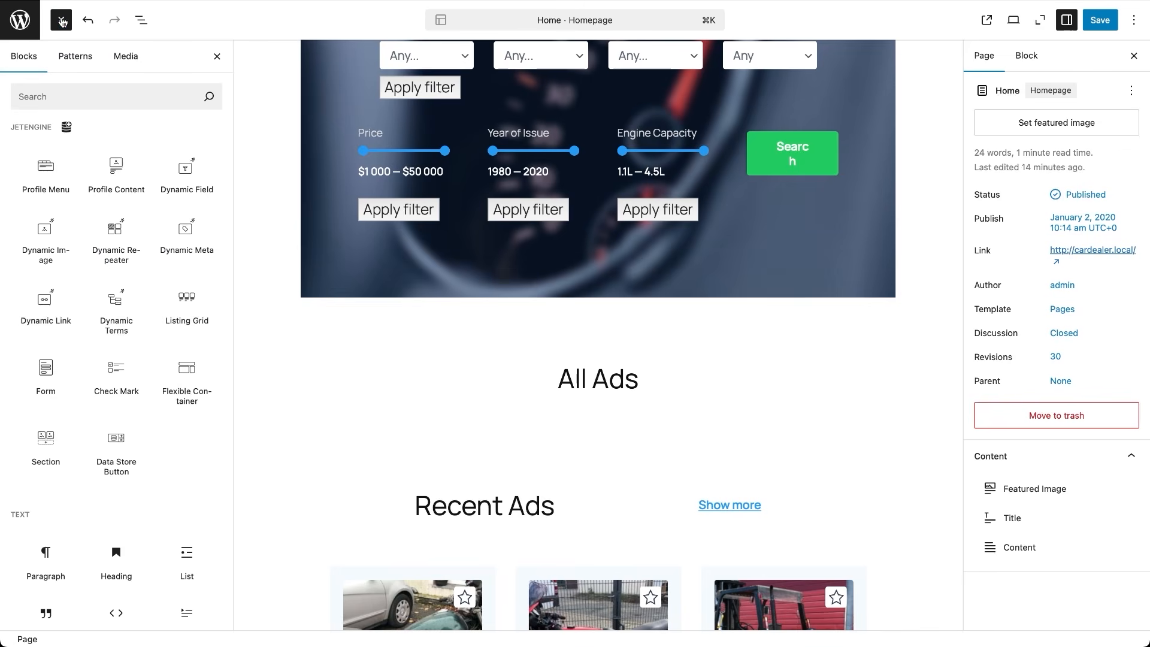
click(76, 96)
text(jsf)
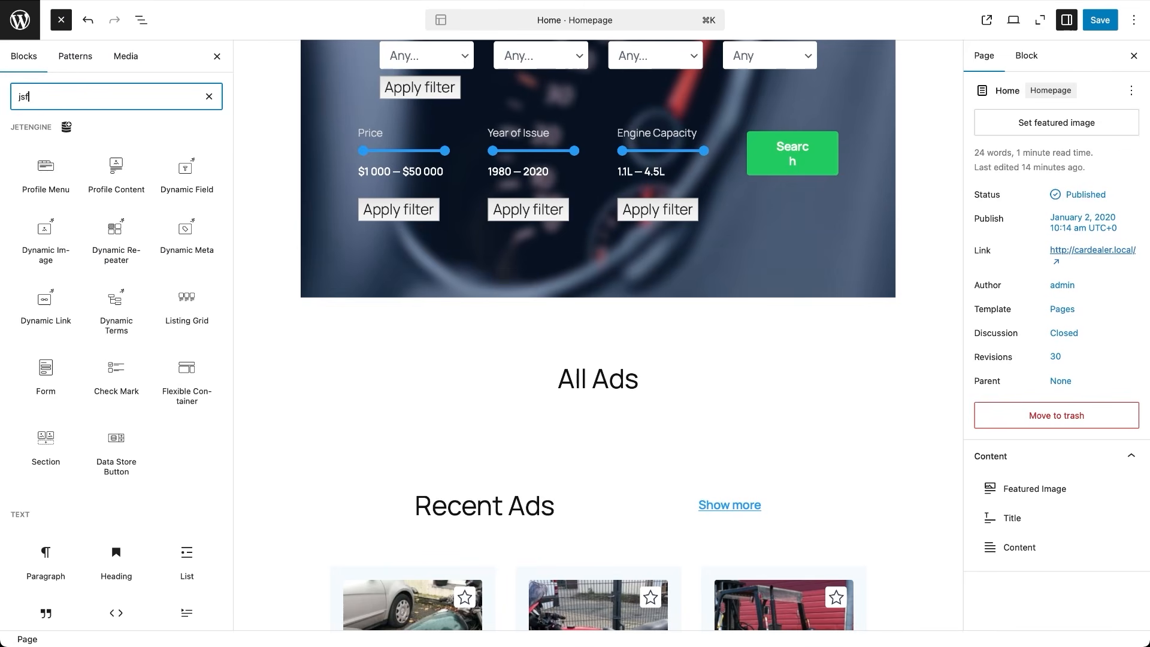
drag(45, 155, 594, 411)
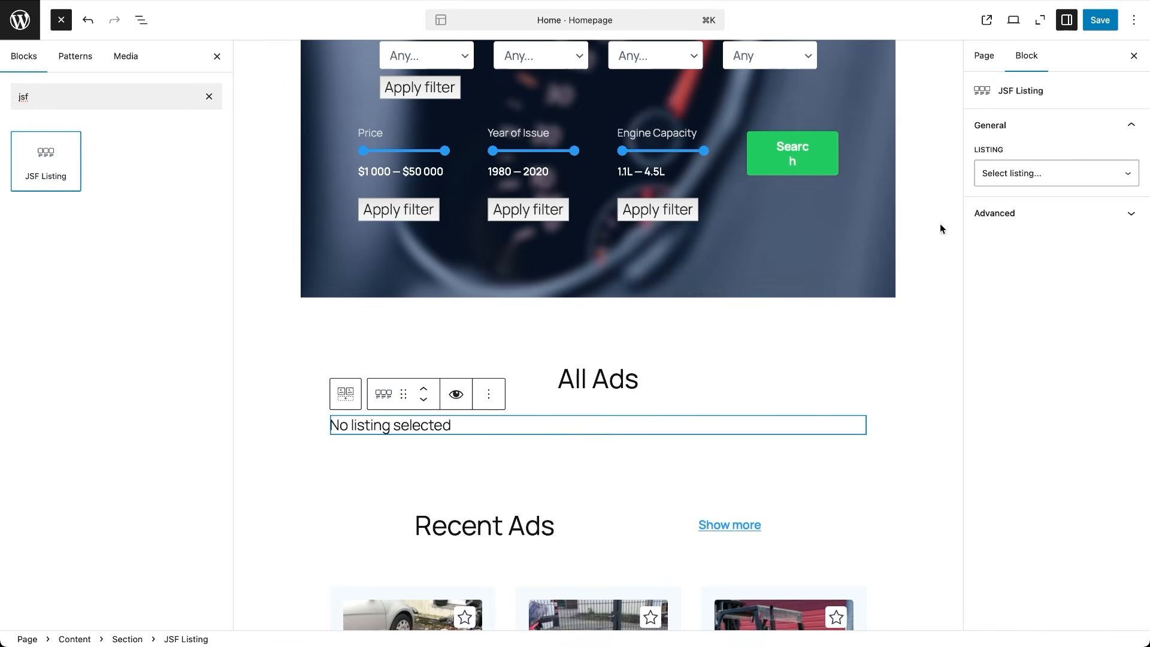
Set the JSF Listing block to display All ads listing and save the Home page
click(1012, 173)
click(1013, 180)
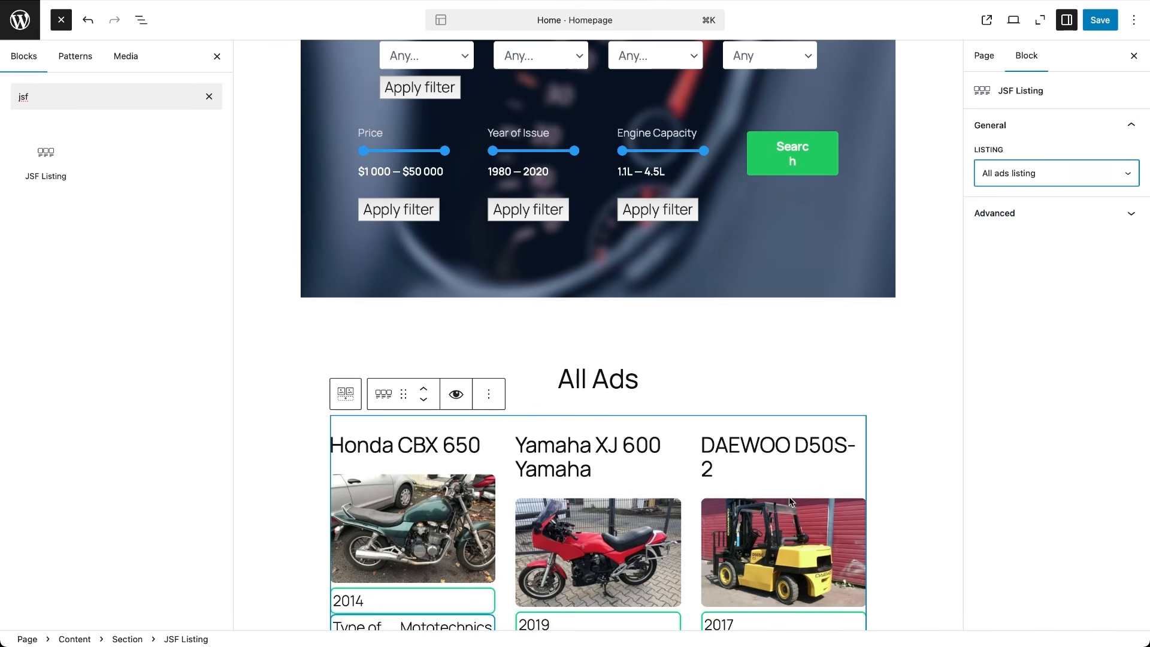
scroll(788, 499, down, 5)
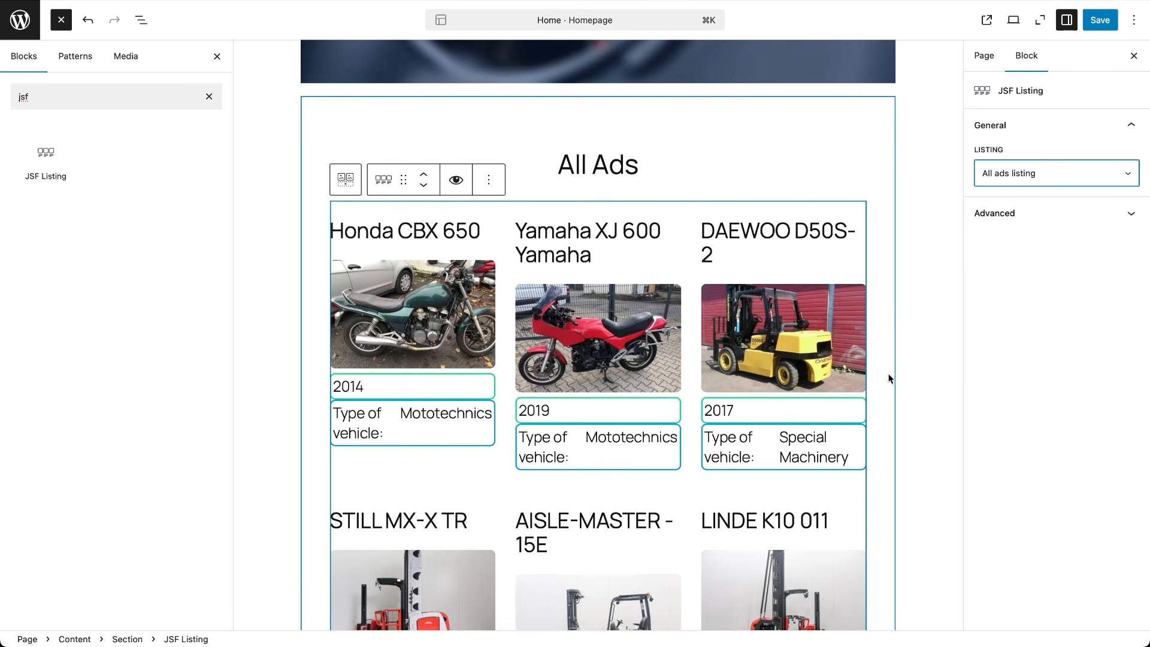
click(1101, 20)
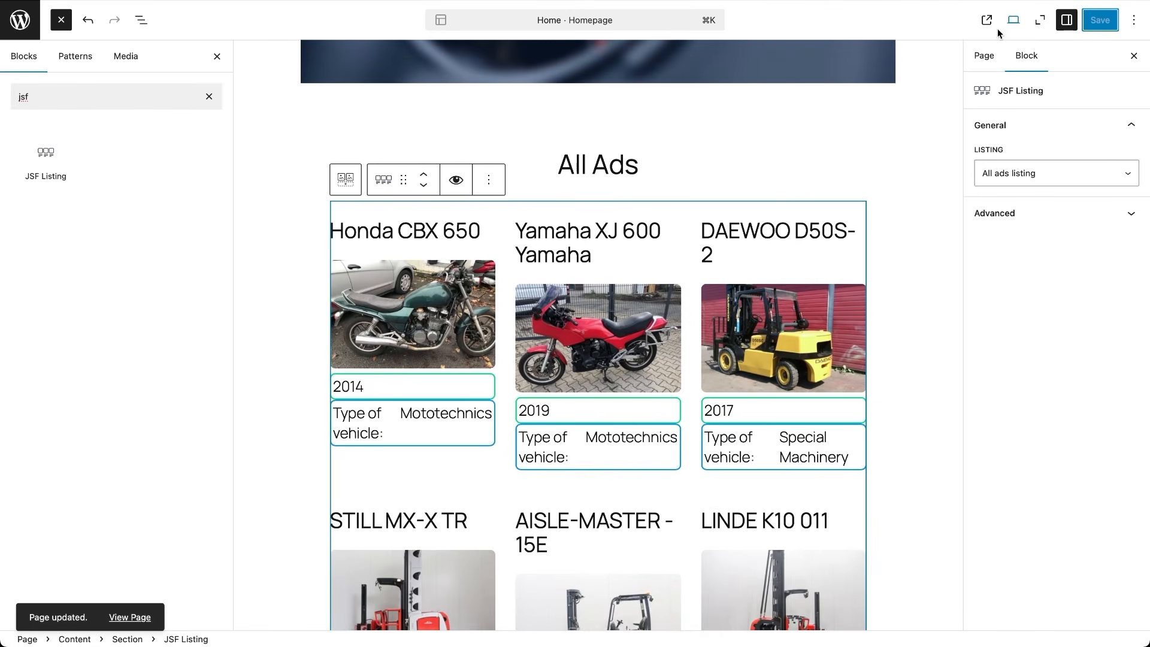
Open the Home page on the live site and examine the ads listing there
click(986, 22)
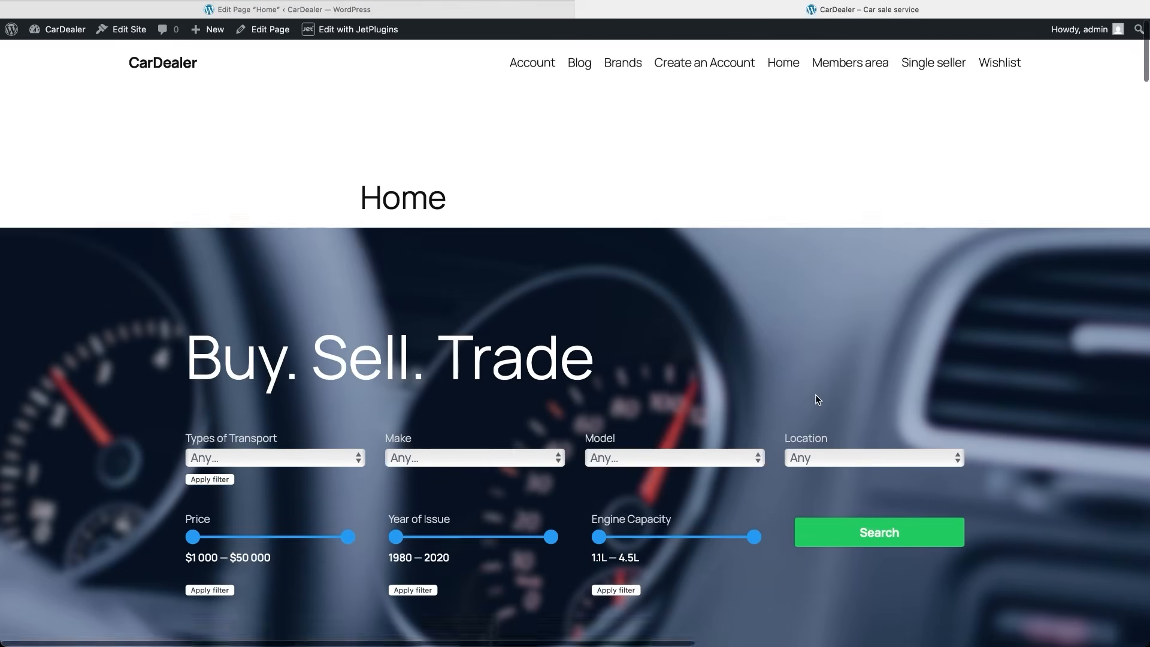
scroll(816, 399, down, 10)
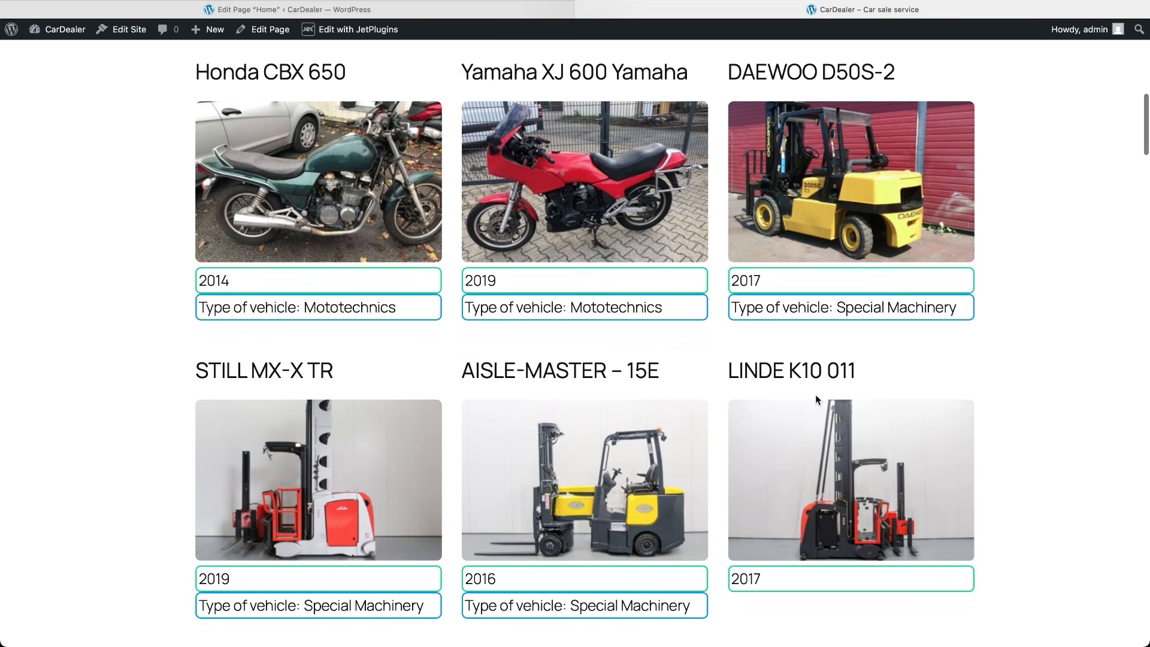
scroll(816, 395, up, 3)
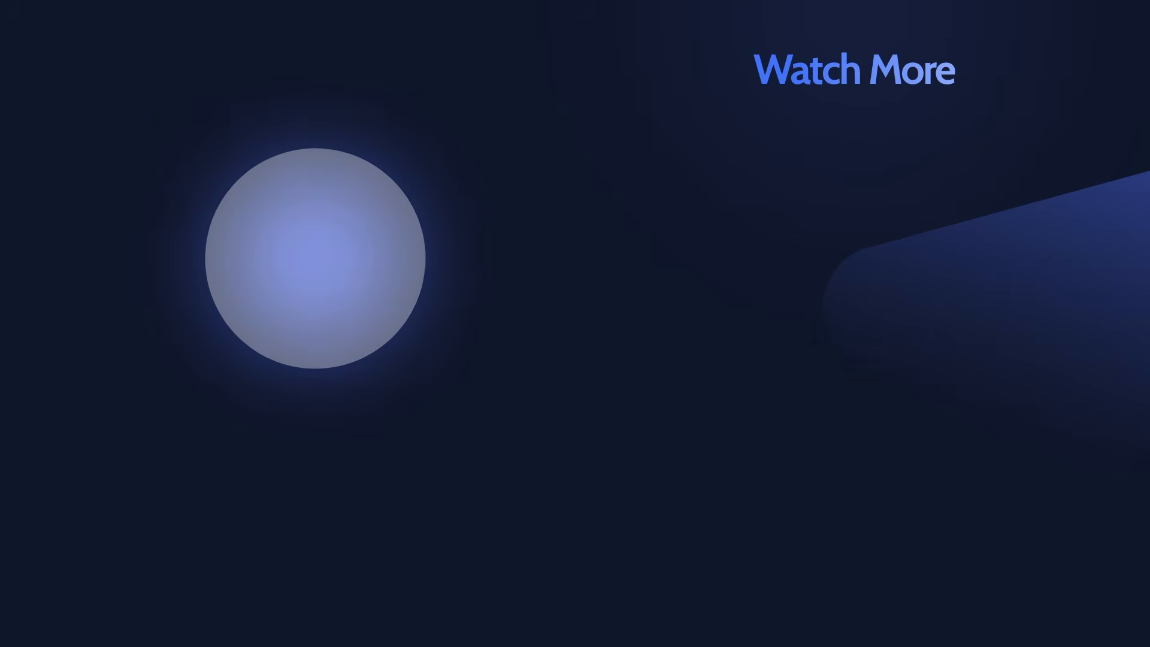